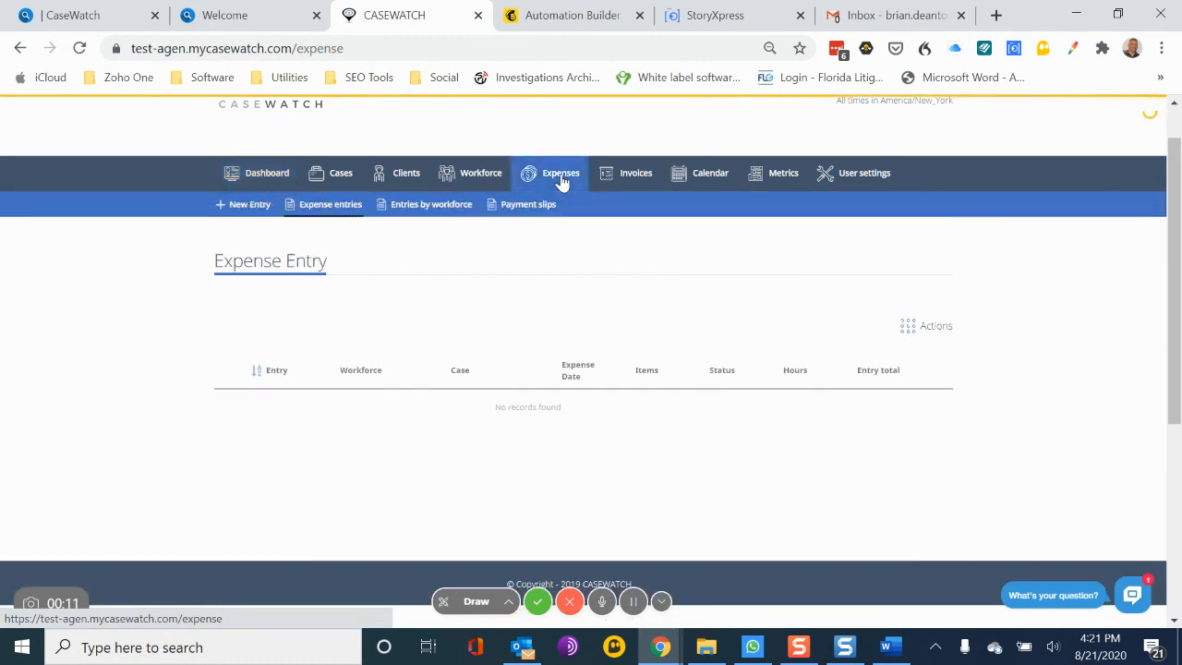
Step: Examine the list of expense entries, including their workforce, case, date, status, hours and entry total
{"action": "scroll", "coordinate": [711, 378], "scroll_direction": "down", "scroll_amount": 2}
{"action": "scroll", "coordinate": [711, 378], "scroll_direction": "up", "scroll_amount": 2}
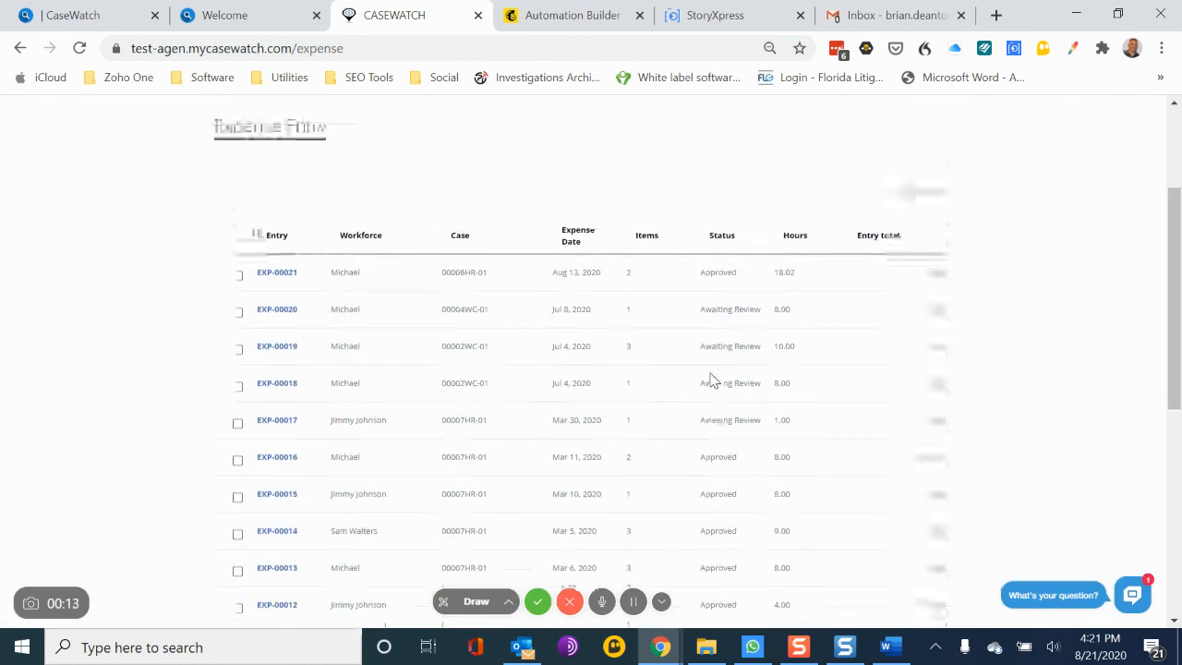
{"action": "scroll", "coordinate": [709, 376], "scroll_direction": "down", "scroll_amount": 3}
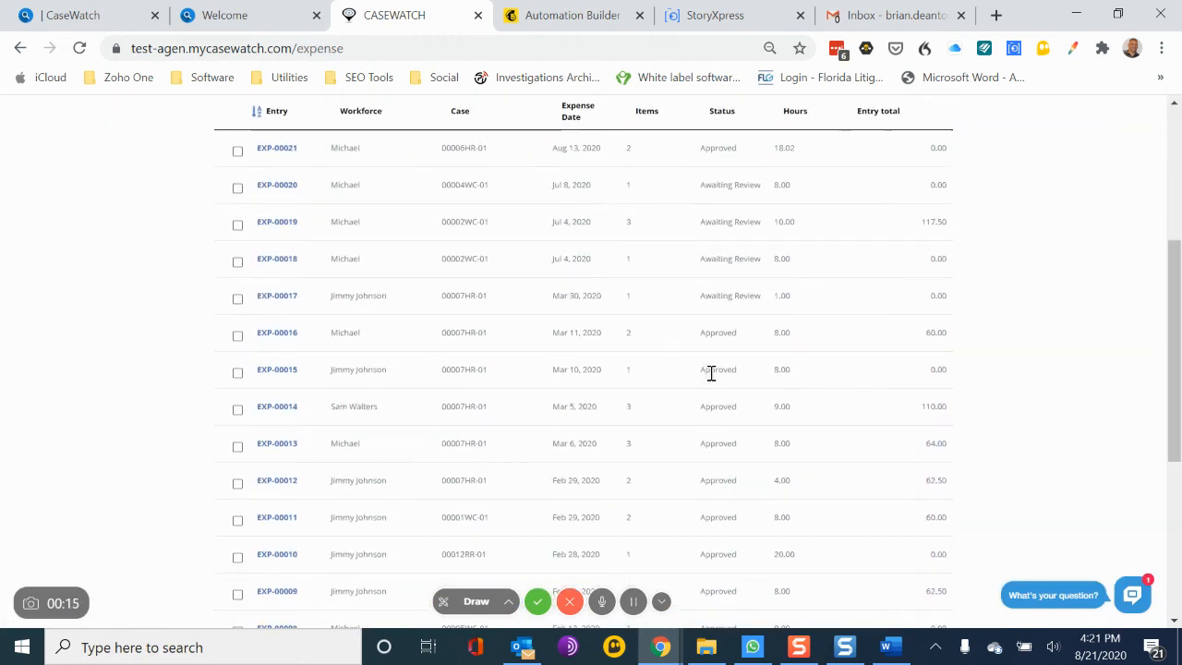
{"action": "scroll", "coordinate": [711, 375], "scroll_direction": "up", "scroll_amount": 3}
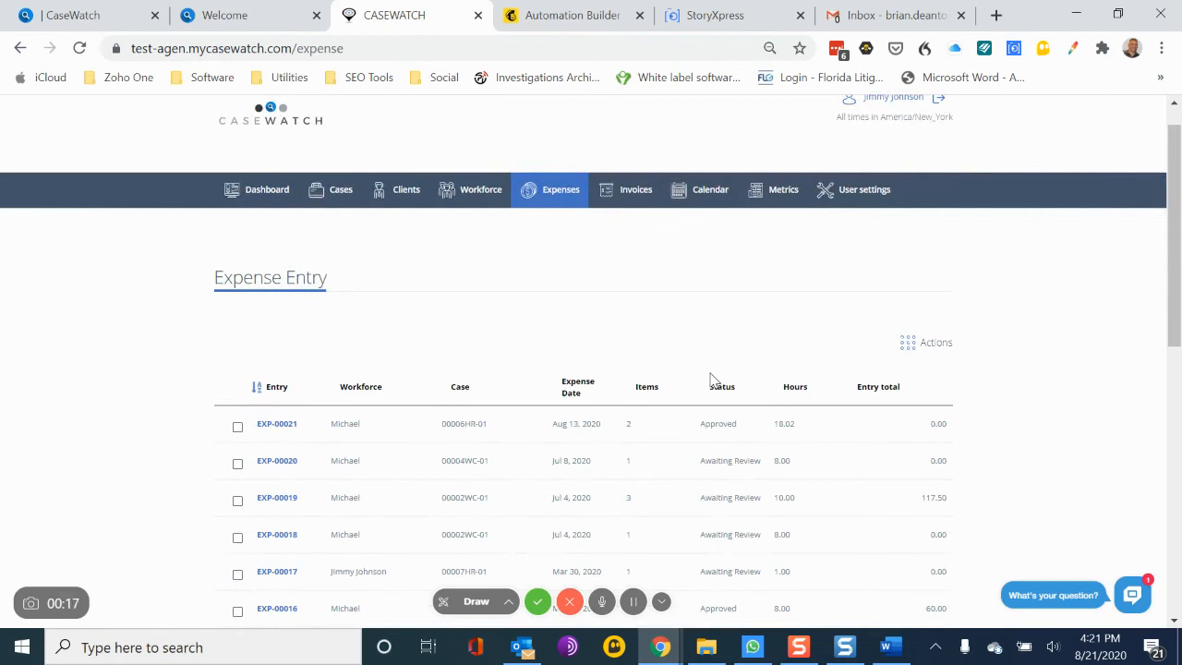
{"action": "scroll", "coordinate": [674, 397], "scroll_direction": "down", "scroll_amount": 2}
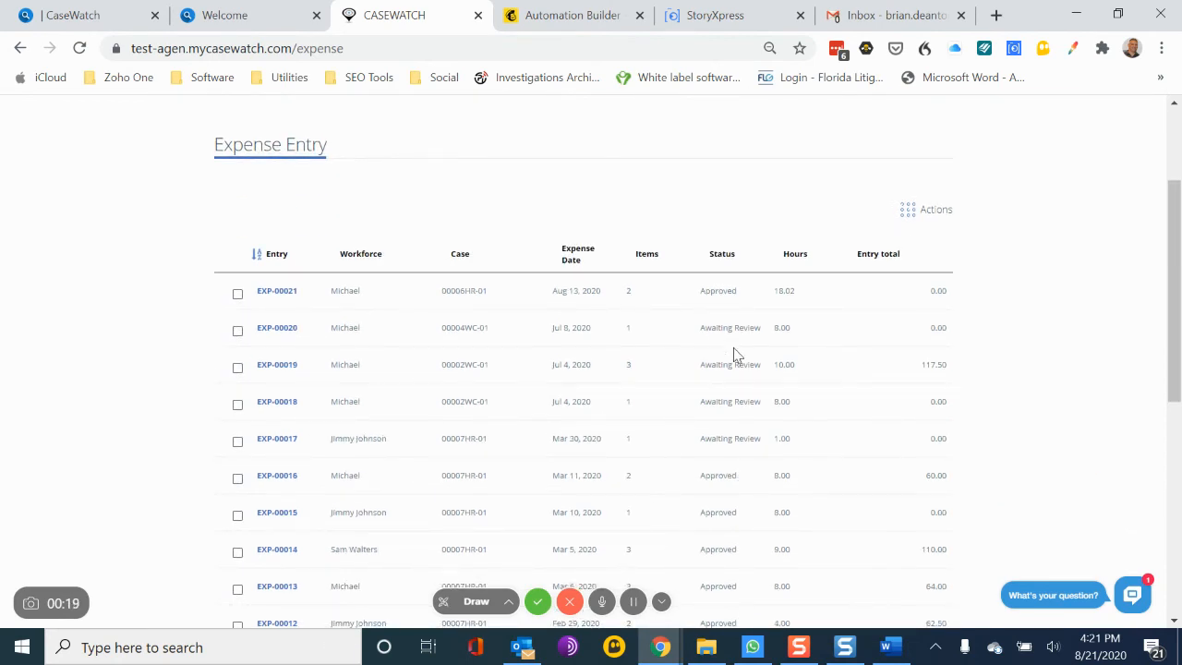
{"action": "scroll", "coordinate": [719, 480], "scroll_direction": "down", "scroll_amount": 5}
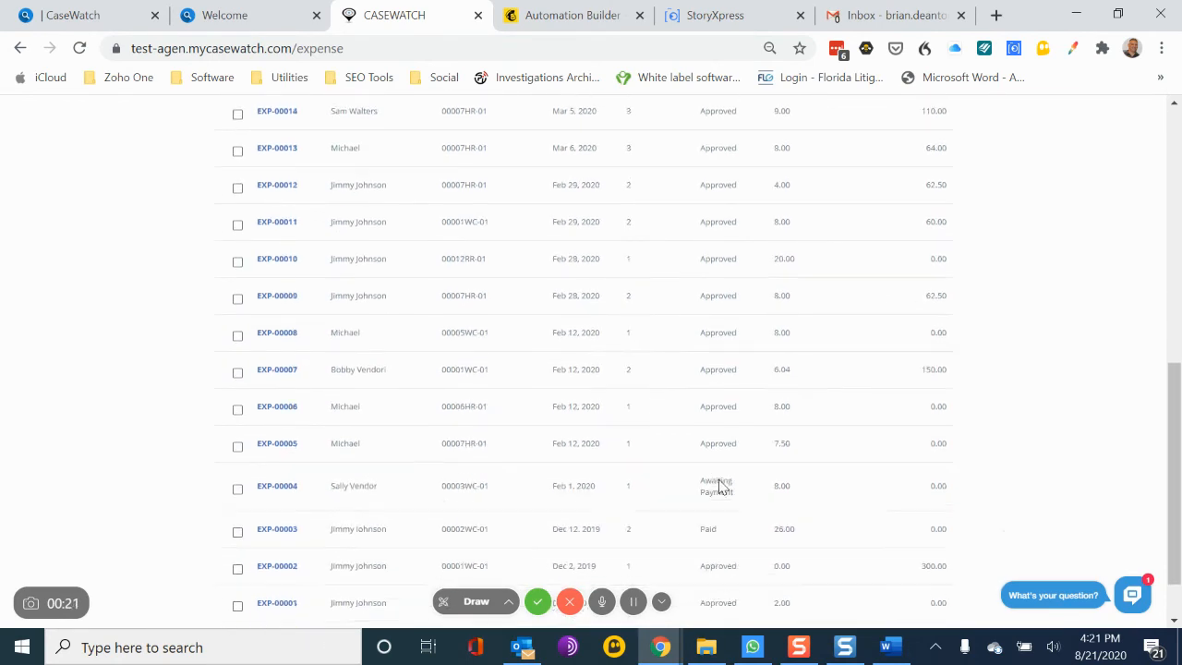
{"action": "scroll", "coordinate": [720, 486], "scroll_direction": "down", "scroll_amount": 1}
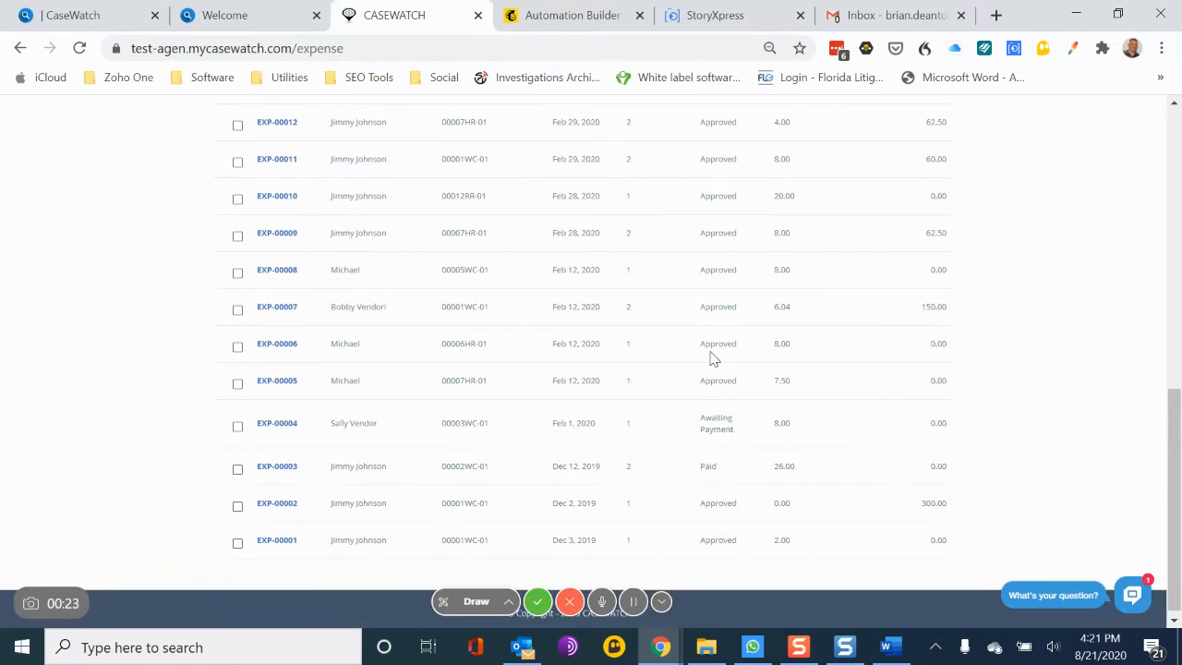
{"action": "scroll", "coordinate": [711, 359], "scroll_direction": "up", "scroll_amount": 10}
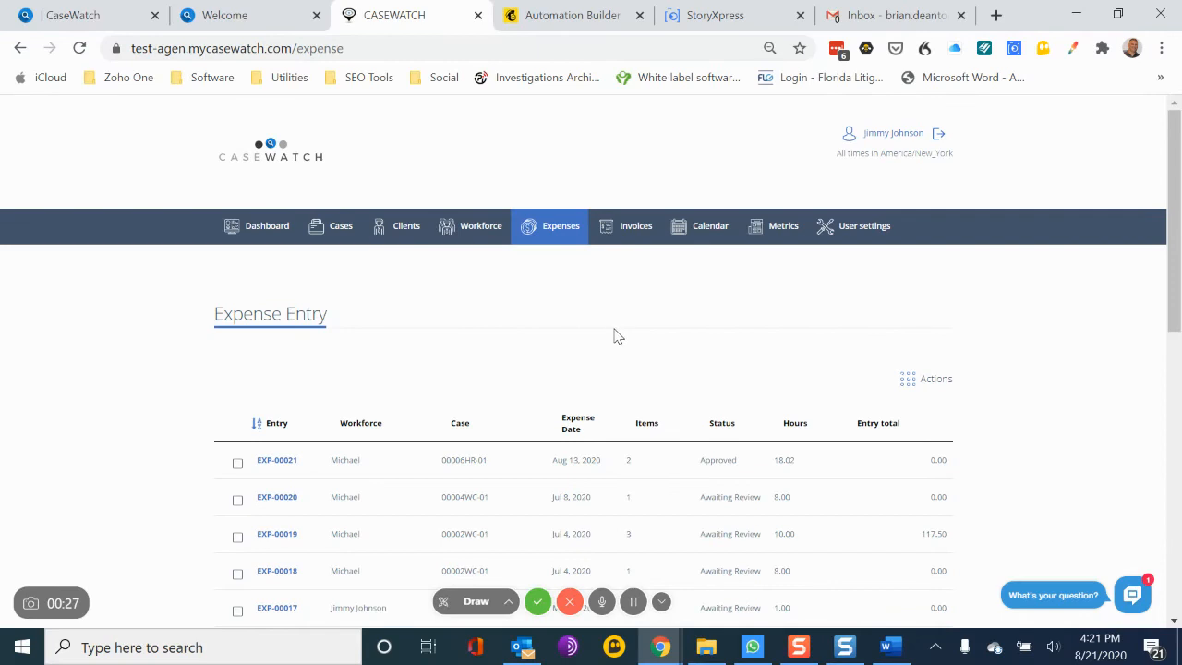
Step: Start a new expense entry for case 00002WC-01 and assign it to the first listed employee
{"action": "mouse_move", "coordinate": [551, 237]}
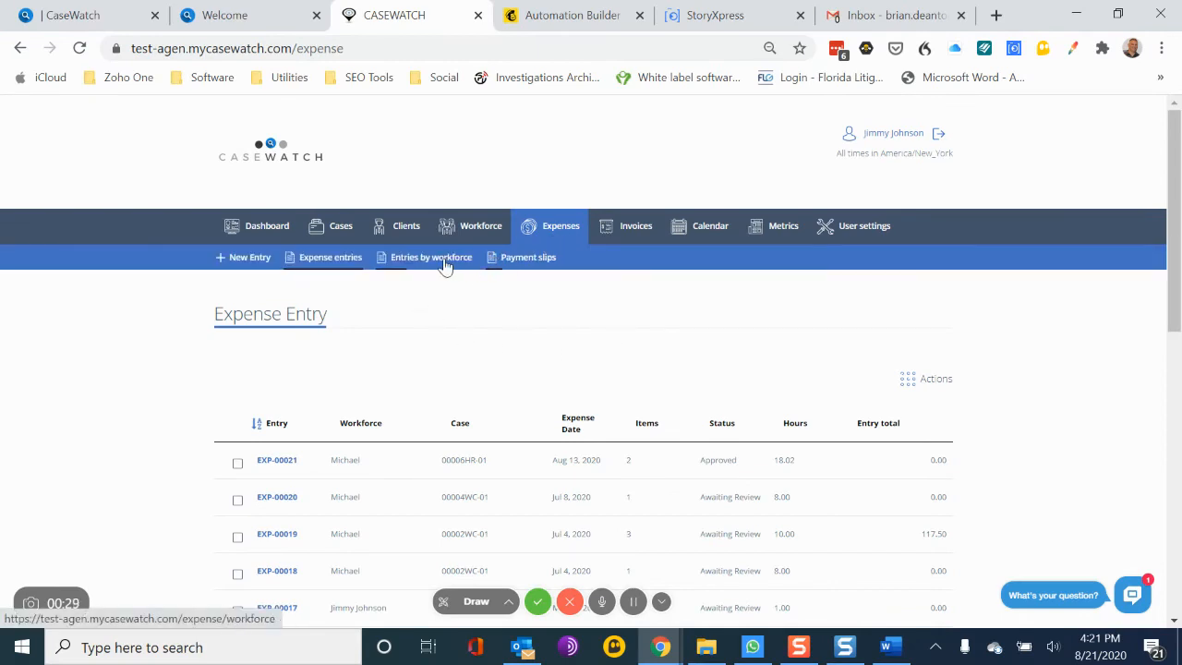
{"action": "left_click", "coordinate": [248, 258]}
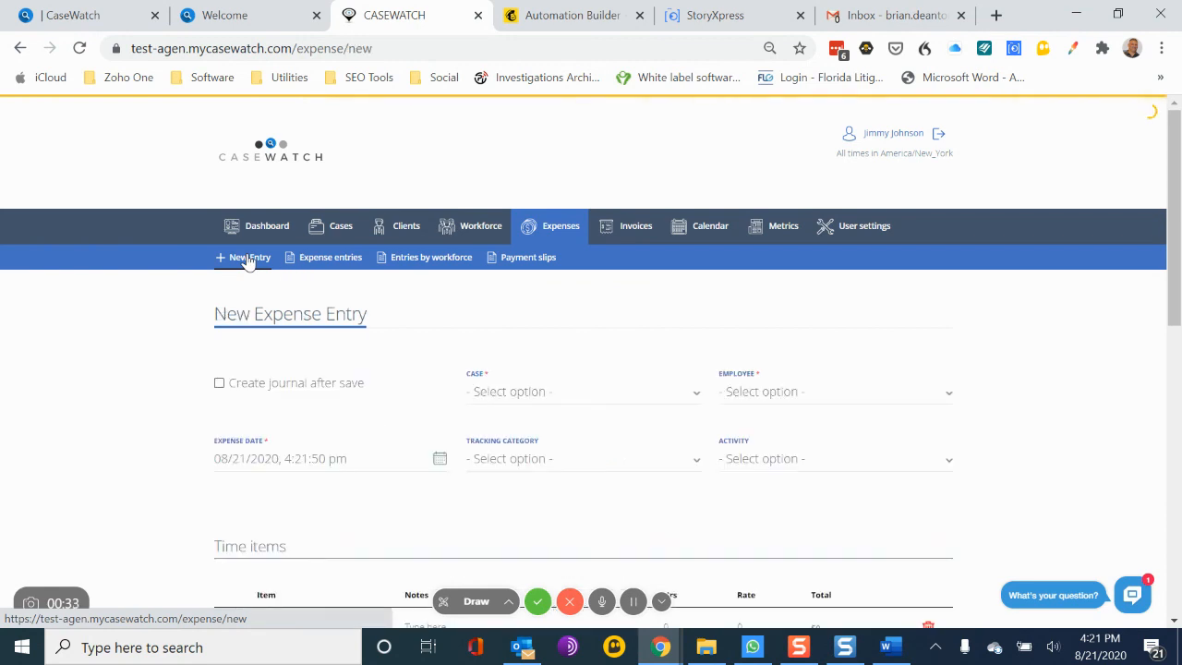
{"action": "scroll", "coordinate": [572, 305], "scroll_direction": "down", "scroll_amount": 2}
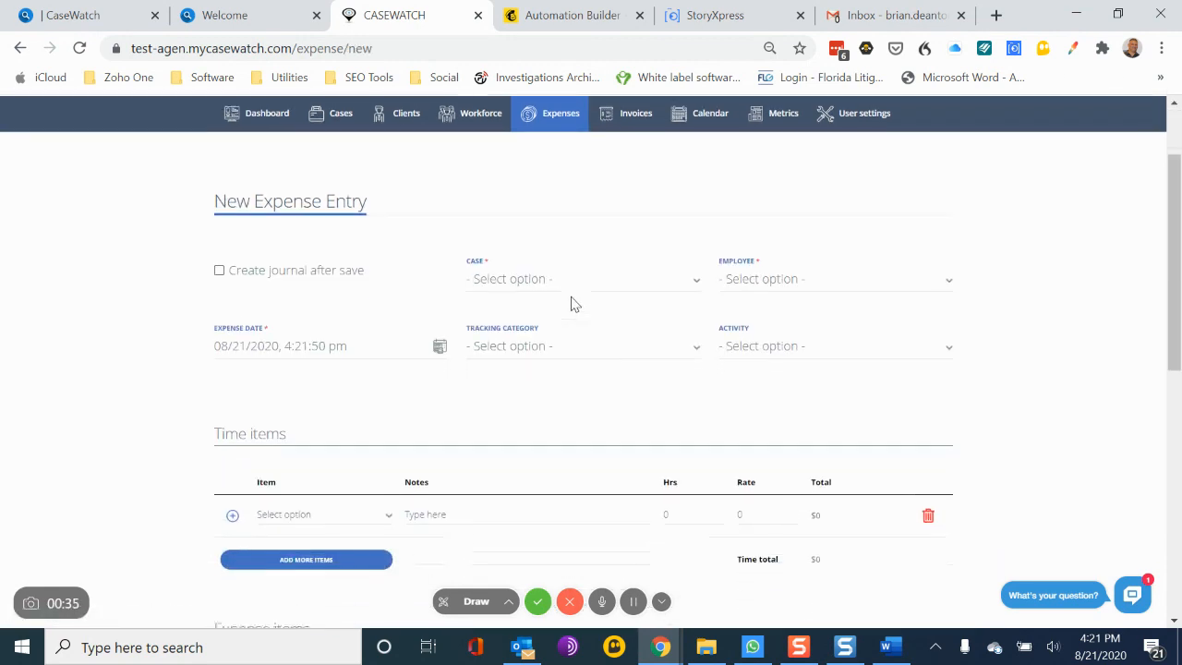
{"action": "left_click", "coordinate": [592, 286]}
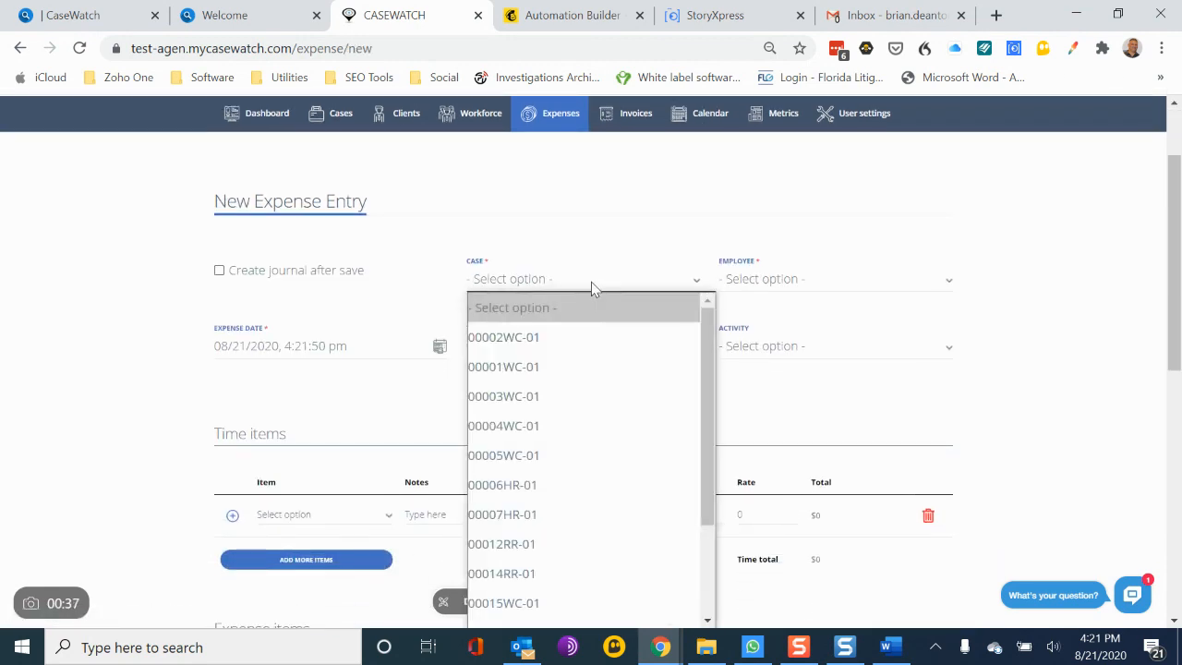
{"action": "left_click", "coordinate": [583, 351]}
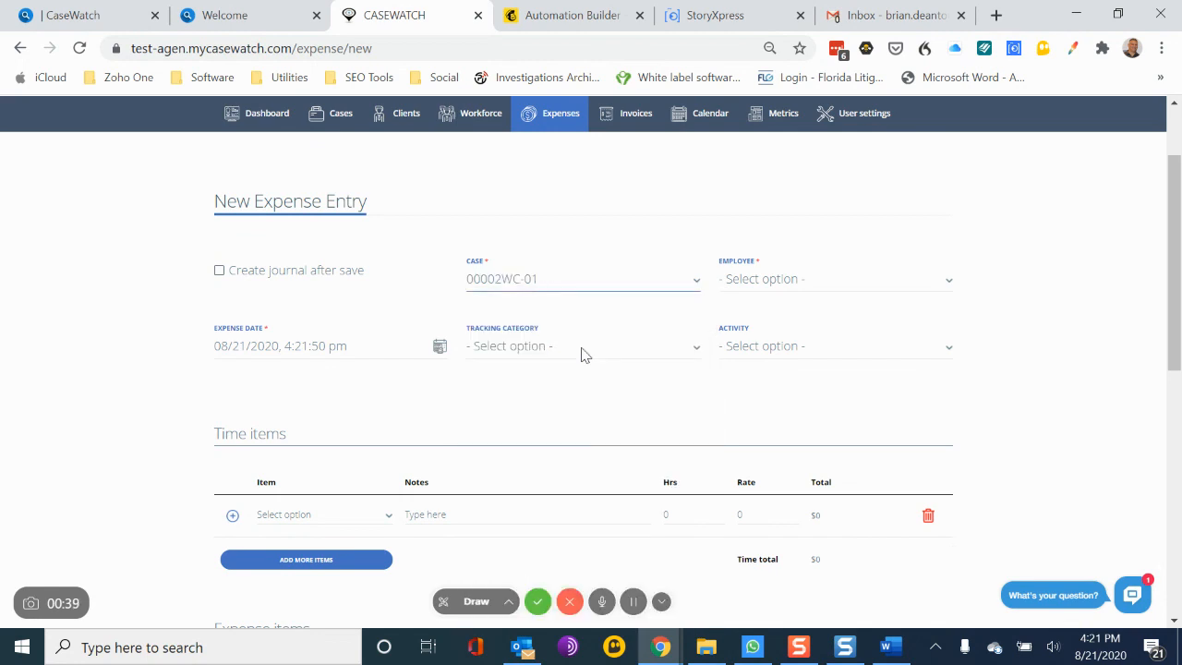
{"action": "left_click", "coordinate": [803, 282]}
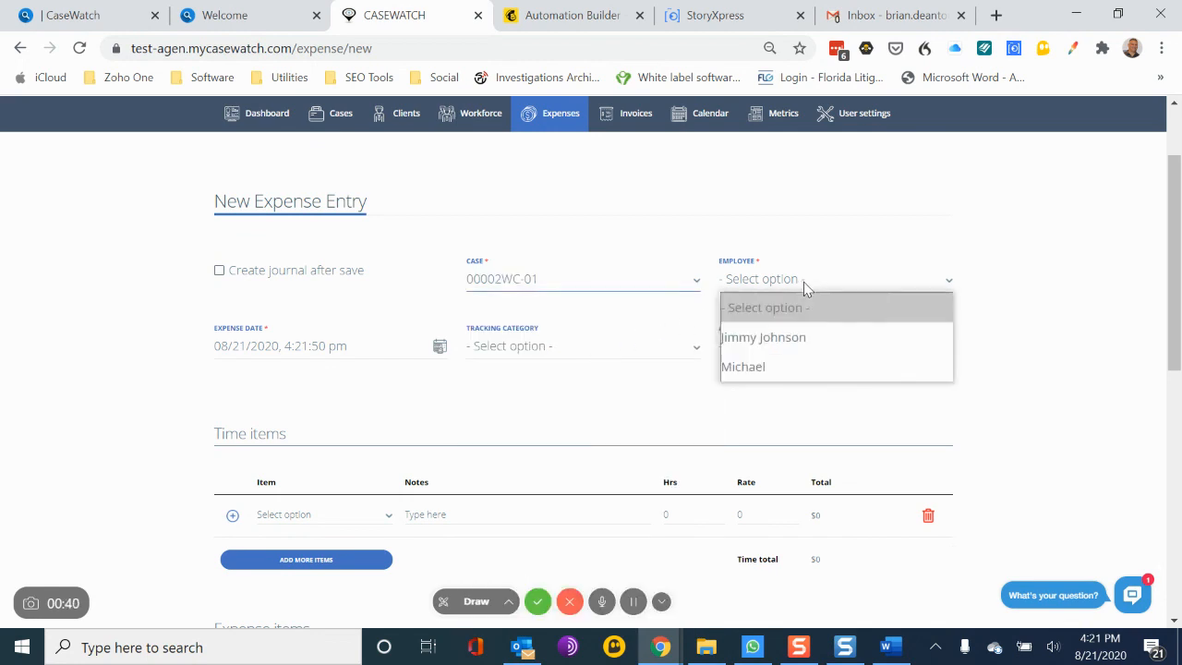
{"action": "left_click", "coordinate": [818, 340]}
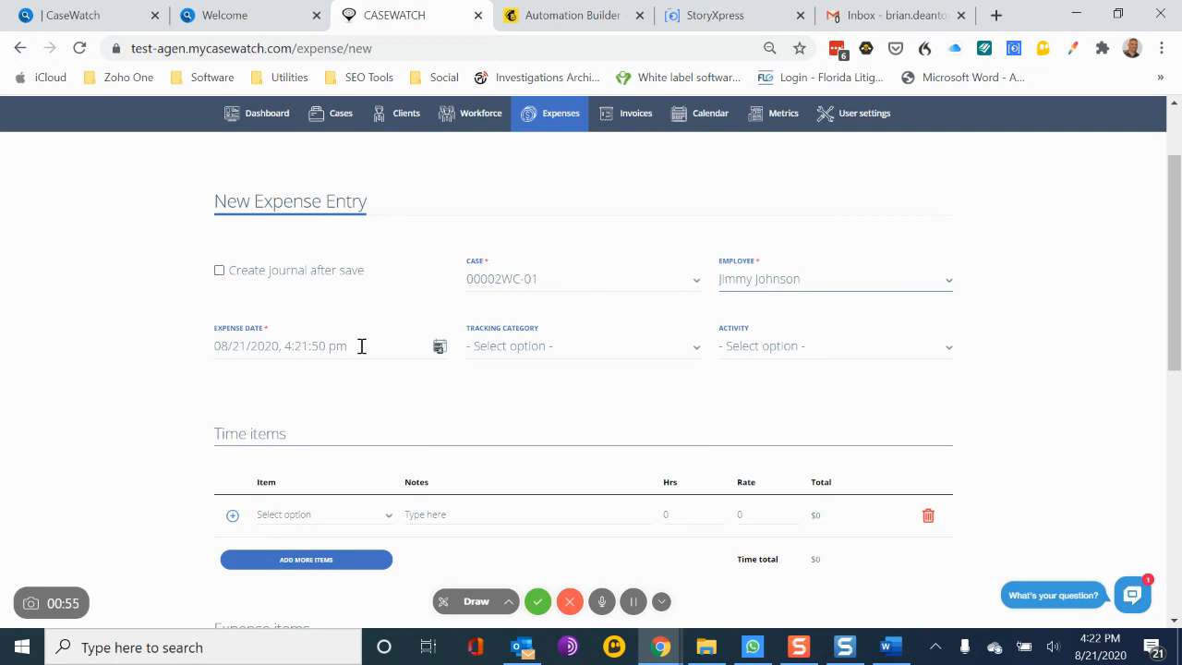
Step: Review the options offered for the tracking category and the activity of the new expense entry
{"action": "left_click", "coordinate": [538, 357]}
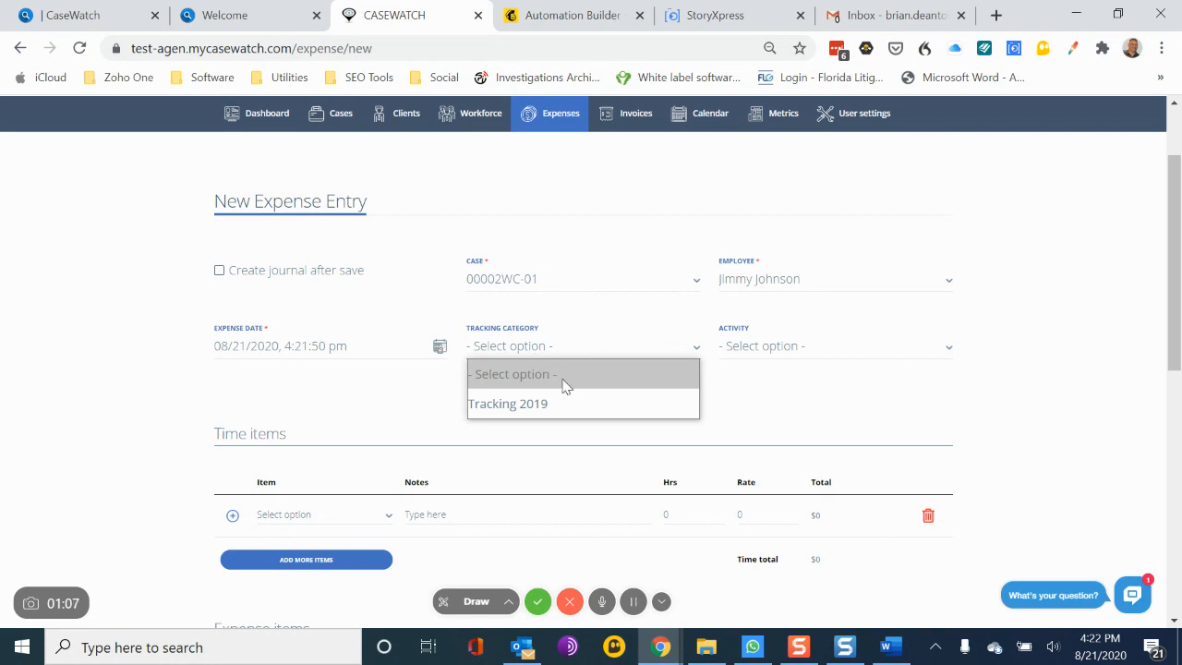
{"action": "left_click", "coordinate": [822, 354]}
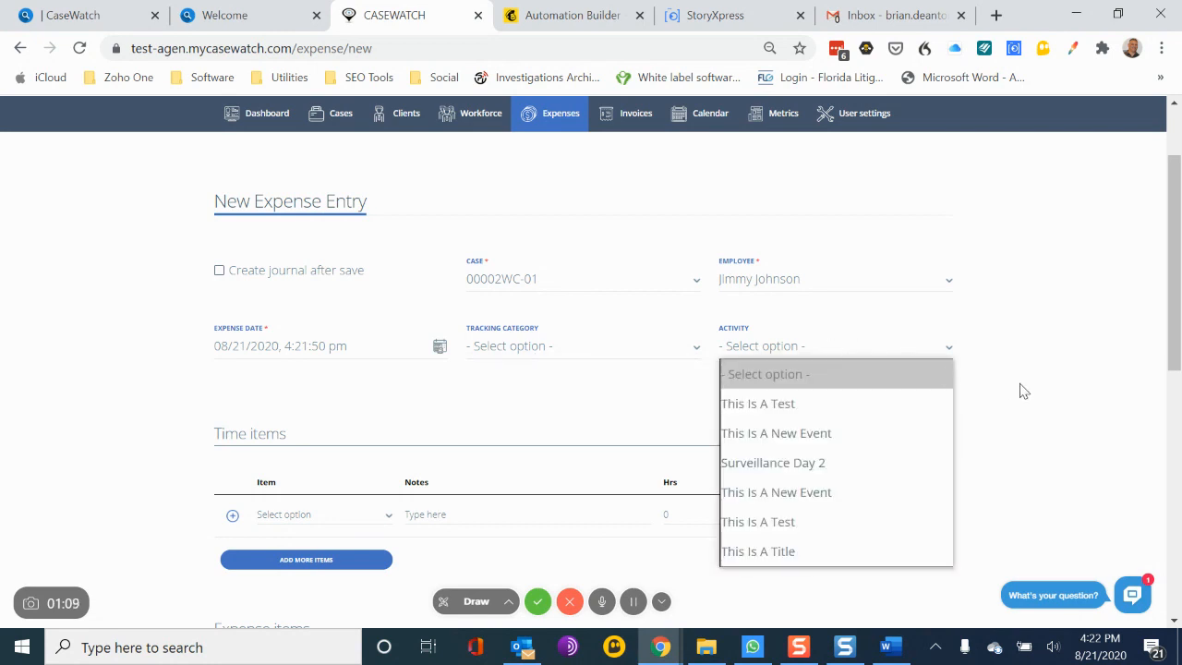
{"action": "scroll", "coordinate": [1021, 391], "scroll_direction": "down", "scroll_amount": 1}
{"action": "scroll", "coordinate": [1021, 390], "scroll_direction": "up", "scroll_amount": 1}
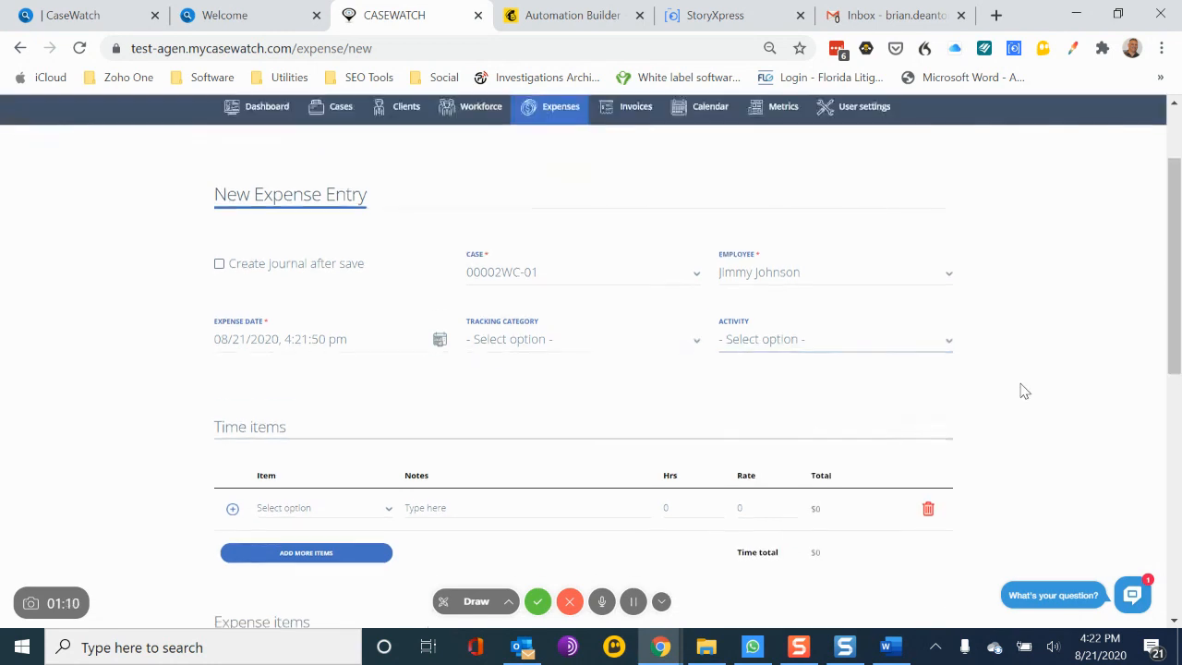
{"action": "left_click", "coordinate": [829, 343]}
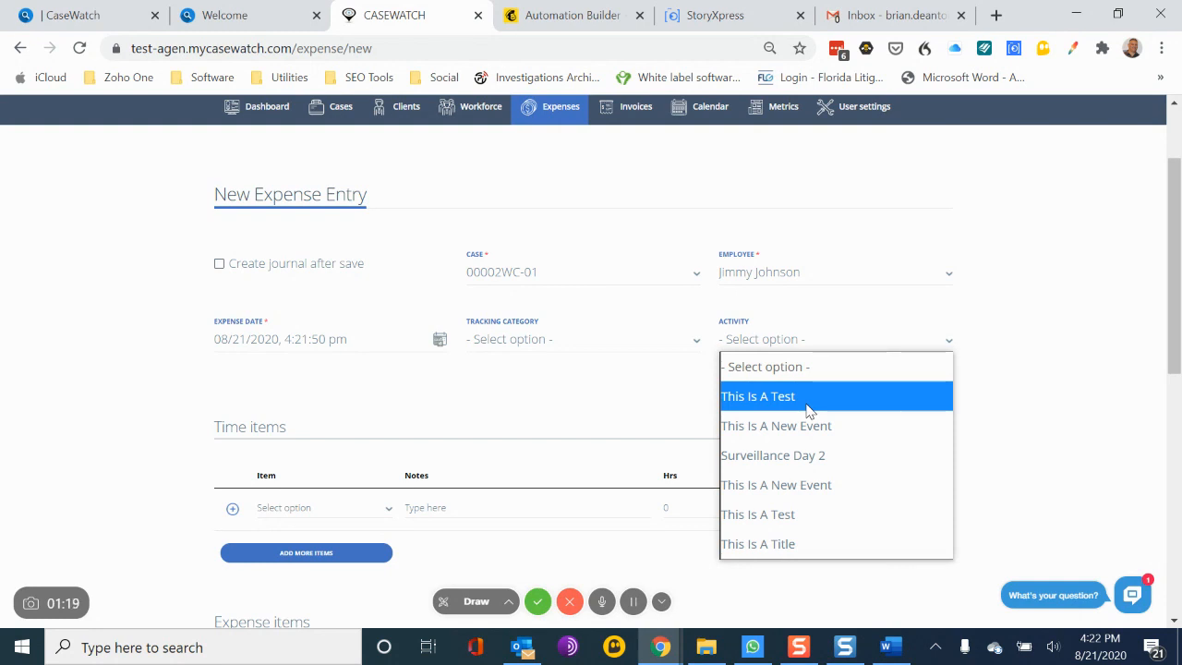
{"action": "left_click", "coordinate": [643, 401]}
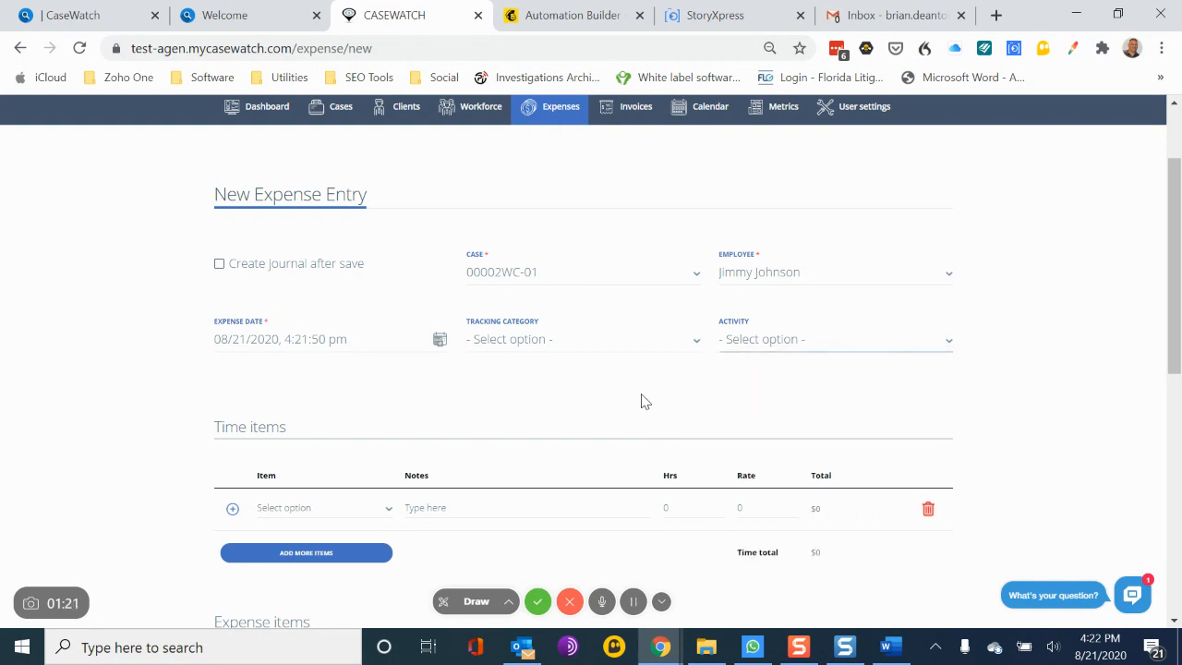
Step: Enable journal creation after save, and fill in a Work Hours time item with the note "Surveillance" and 8 hours
{"action": "left_click", "coordinate": [219, 266]}
{"action": "scroll", "coordinate": [1092, 309], "scroll_direction": "down", "scroll_amount": 2}
{"action": "scroll", "coordinate": [1092, 309], "scroll_direction": "down", "scroll_amount": 2}
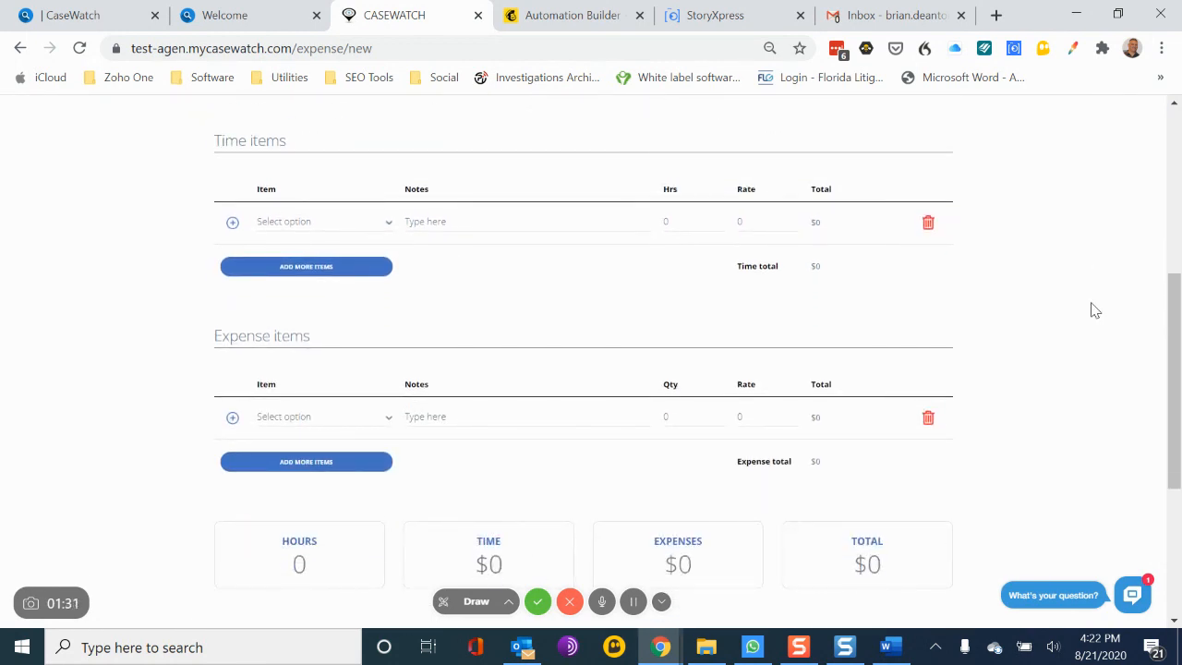
{"action": "left_click", "coordinate": [382, 225]}
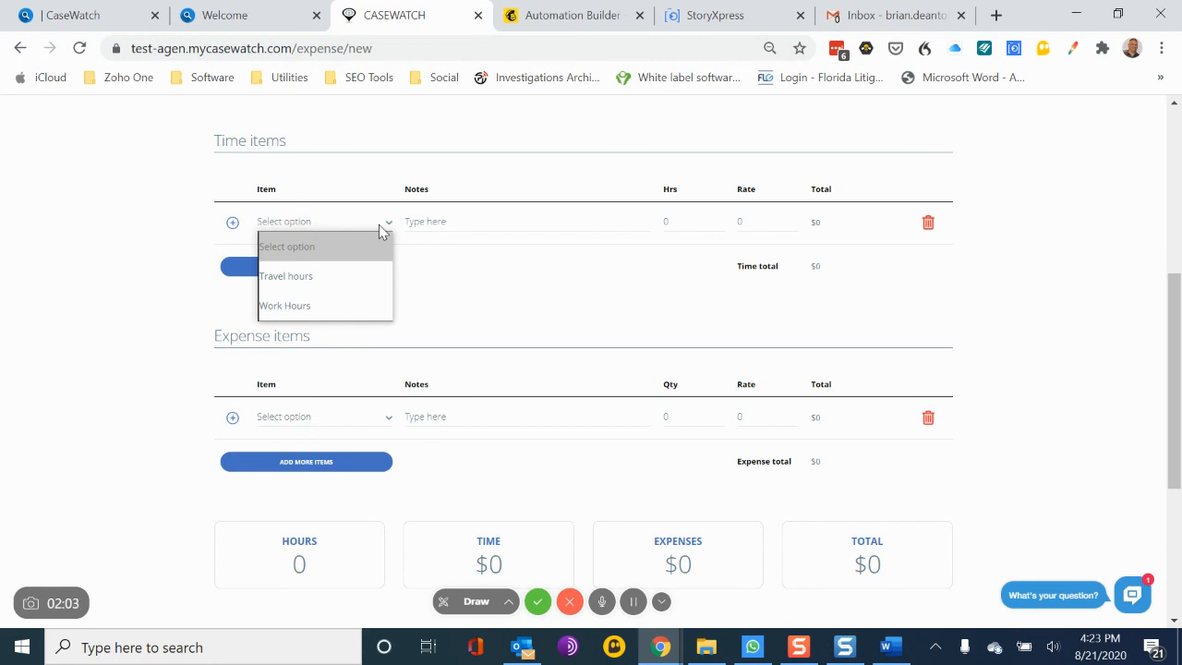
{"action": "left_click", "coordinate": [298, 308]}
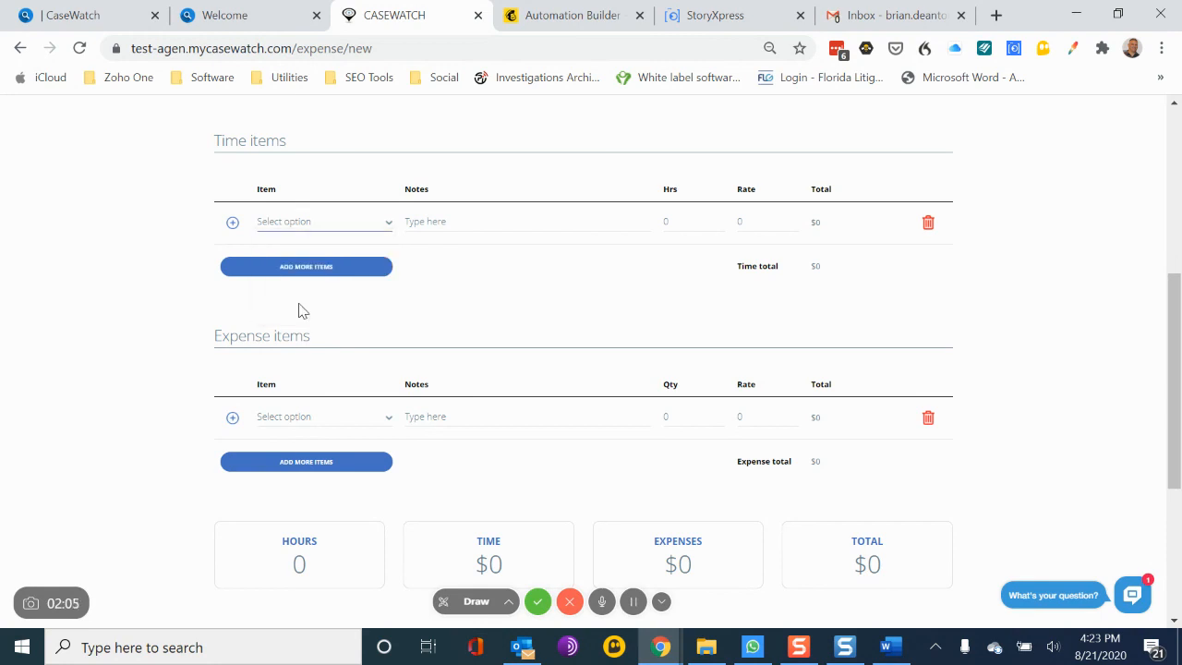
{"action": "left_click", "coordinate": [466, 216]}
{"action": "type", "text": "Surveillance"}
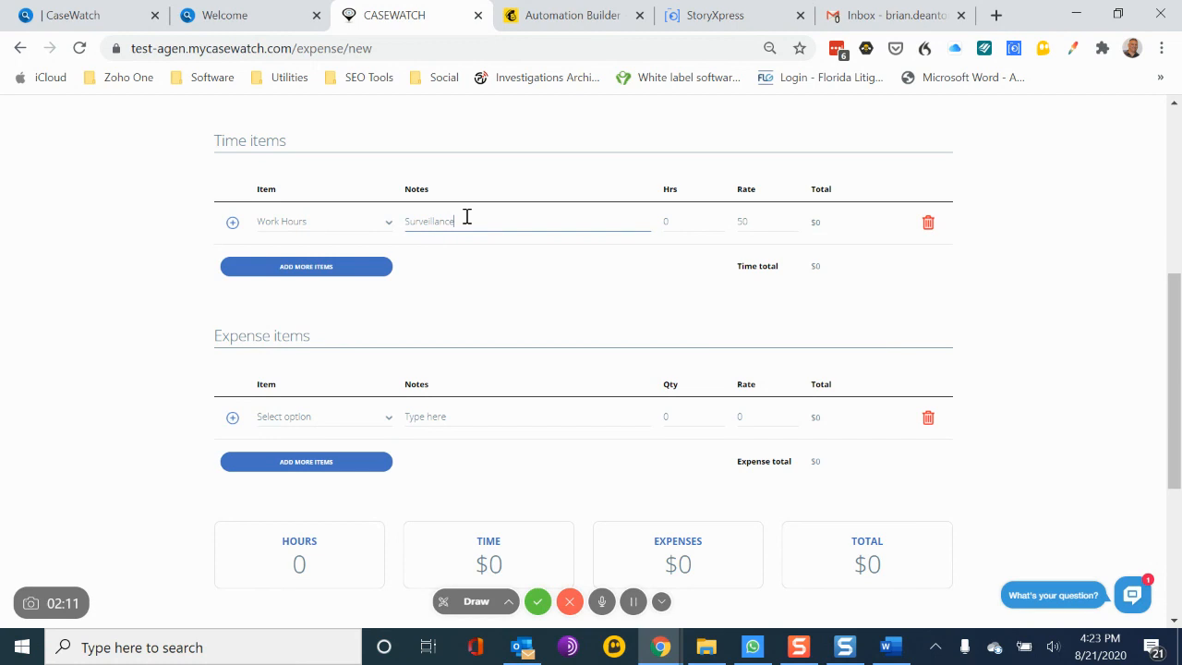
{"action": "left_click", "coordinate": [681, 222]}
{"action": "type", "text": "8"}
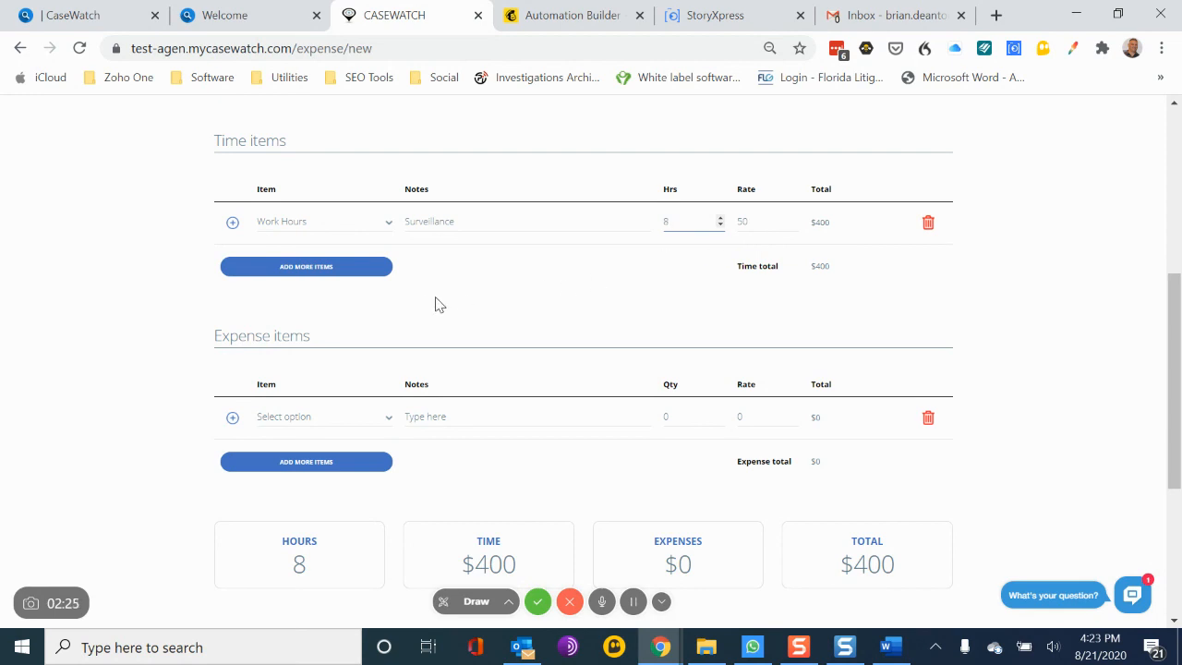
Step: Fill in a Mileage expense item with a quantity of 120 and submit the expense entry
{"action": "left_click", "coordinate": [379, 421]}
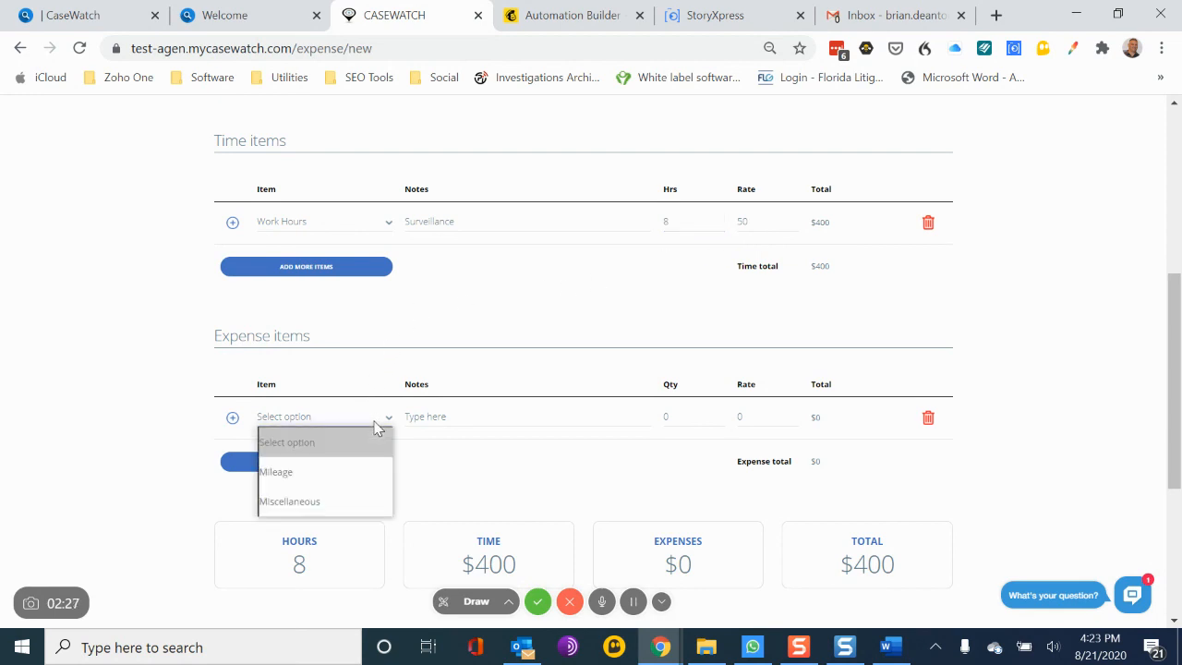
{"action": "left_click", "coordinate": [358, 474]}
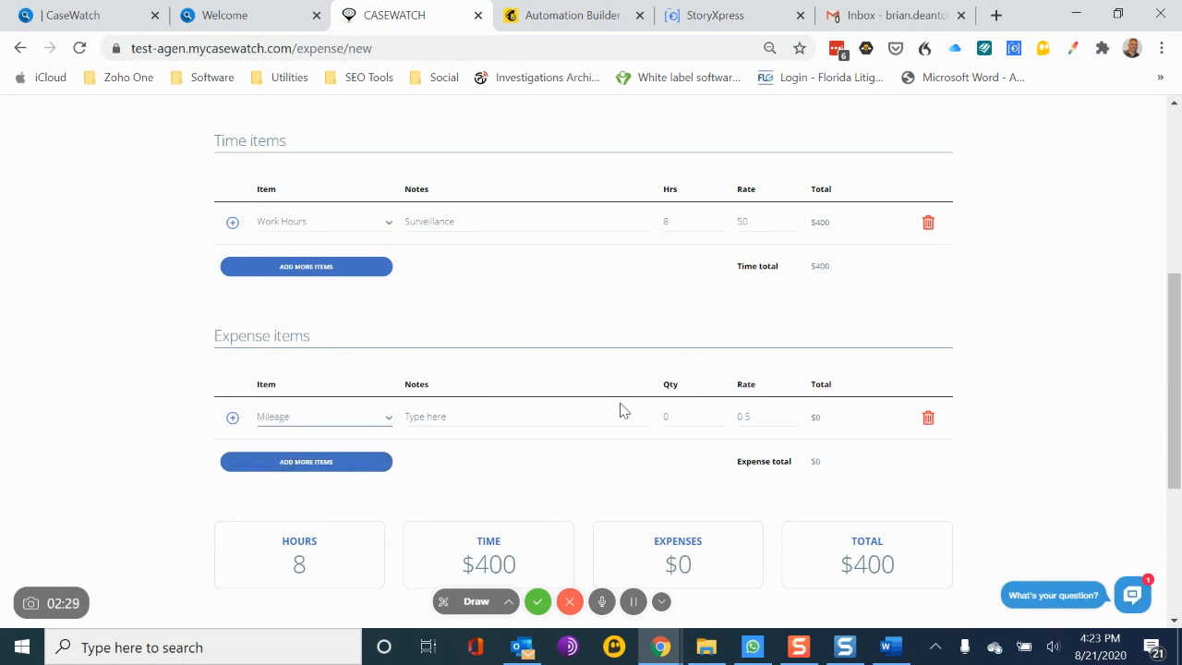
{"action": "left_click", "coordinate": [664, 416]}
{"action": "type", "text": "120"}
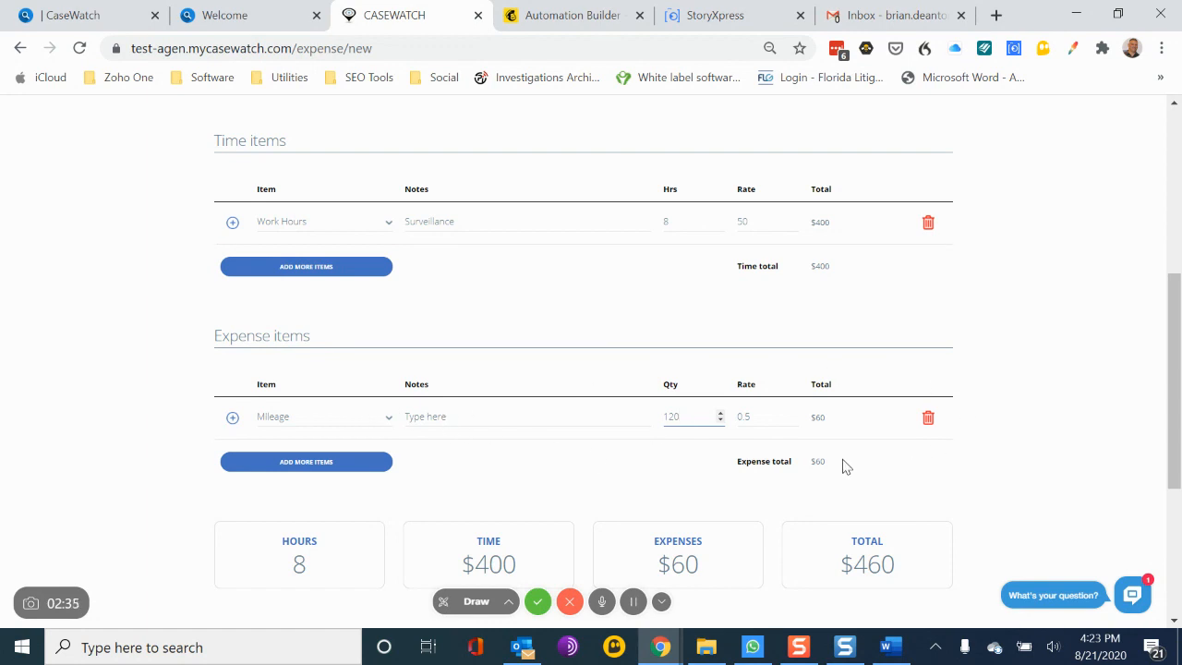
{"action": "scroll", "coordinate": [845, 470], "scroll_direction": "down", "scroll_amount": 3}
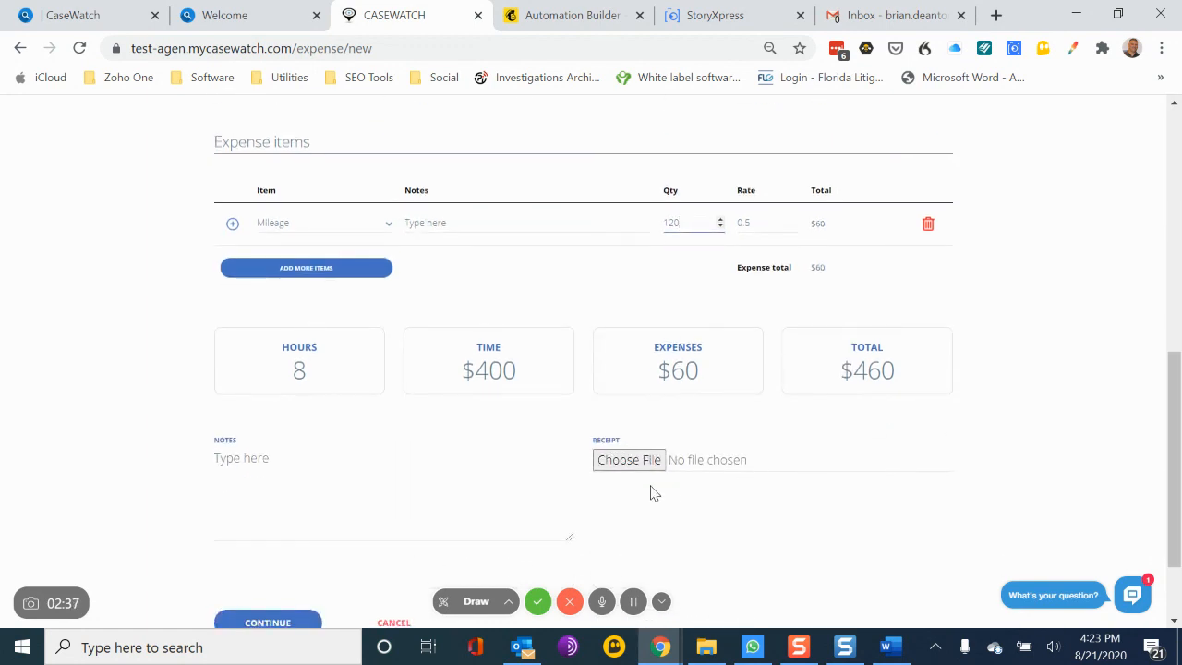
{"action": "scroll", "coordinate": [614, 457], "scroll_direction": "down", "scroll_amount": 2}
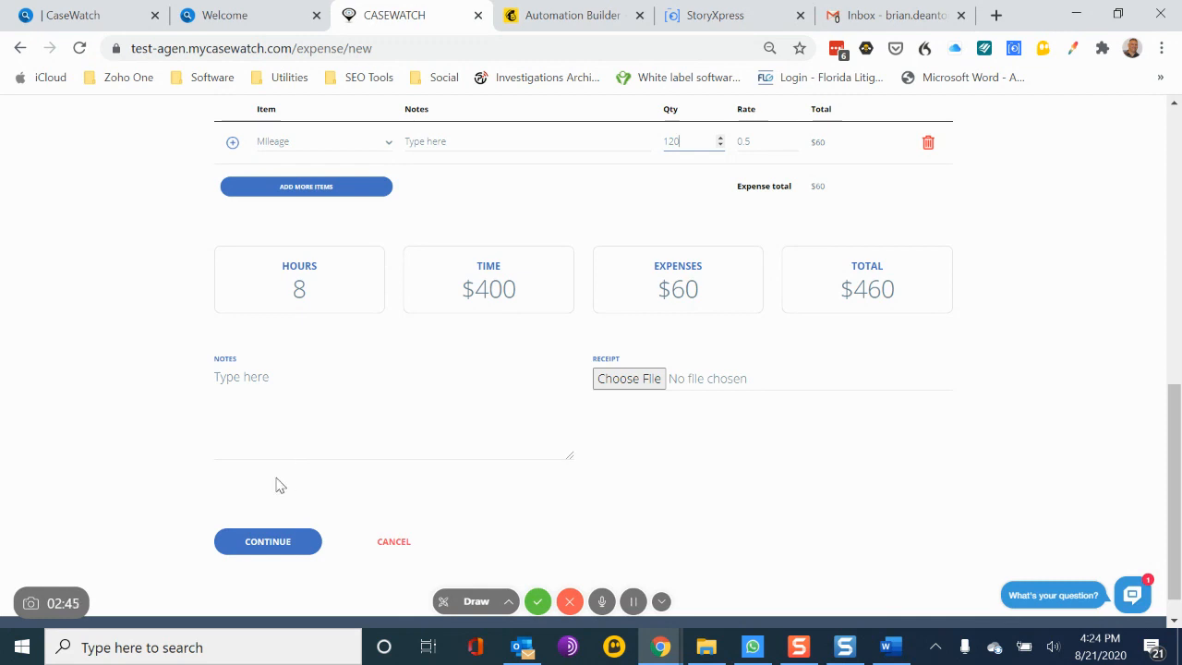
{"action": "left_click", "coordinate": [264, 546]}
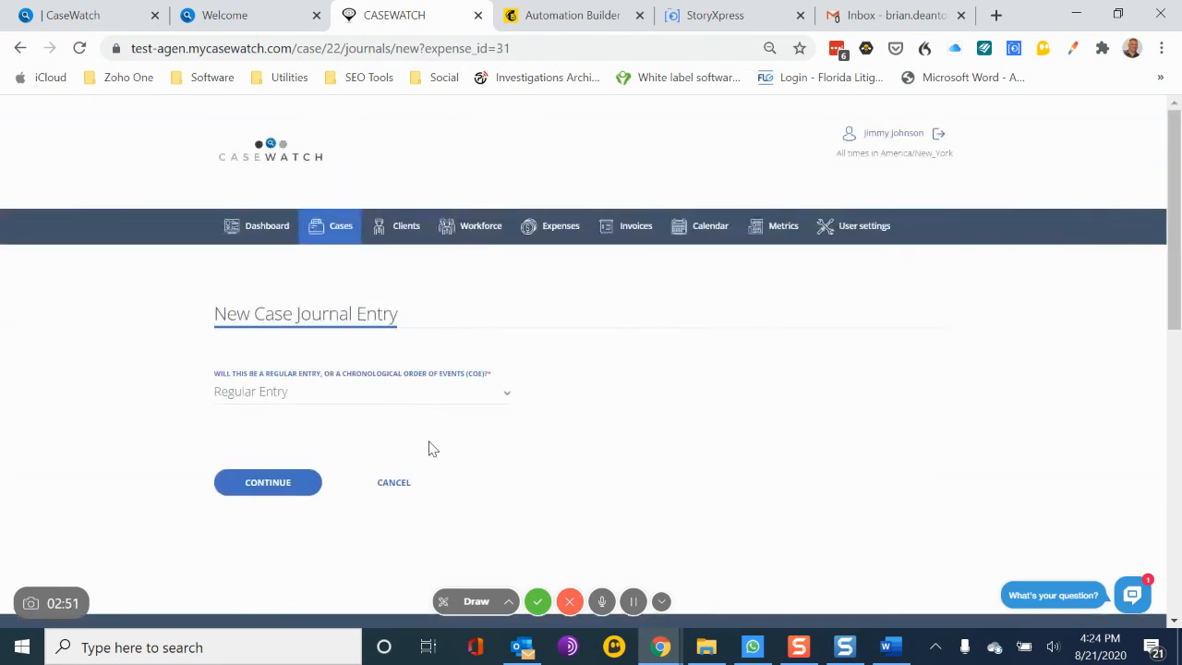
Step: Choose Regular Entry as the type of the new case journal entry and continue to its form
{"action": "left_click", "coordinate": [374, 397]}
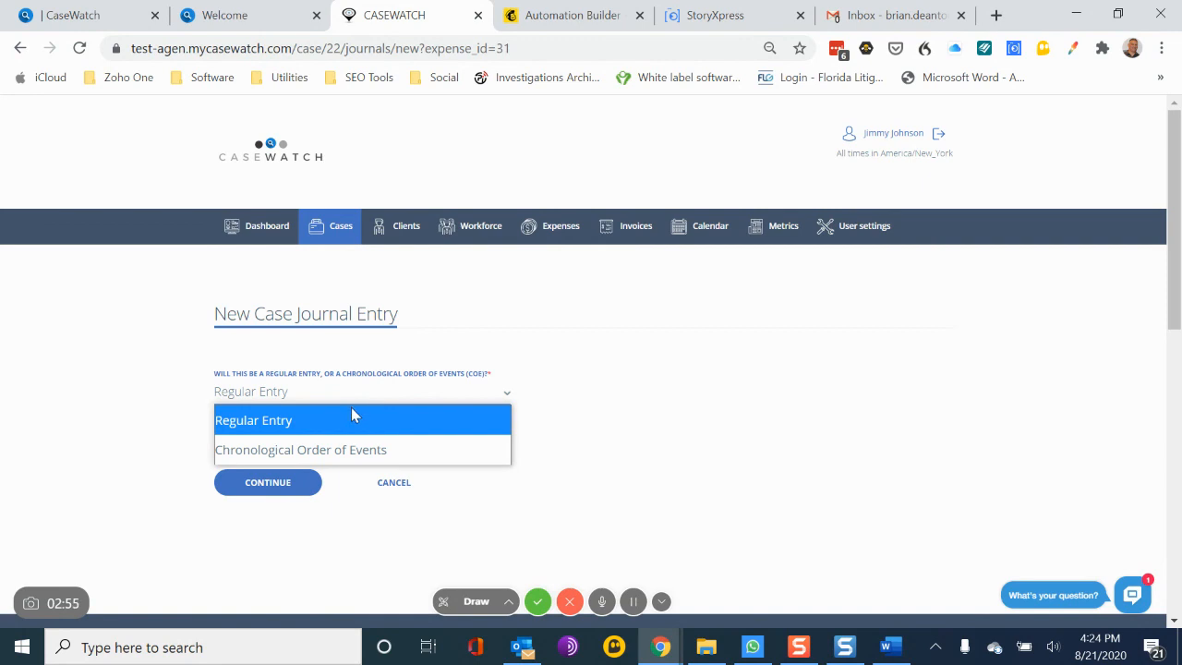
{"action": "left_click", "coordinate": [344, 420]}
{"action": "left_click", "coordinate": [280, 490]}
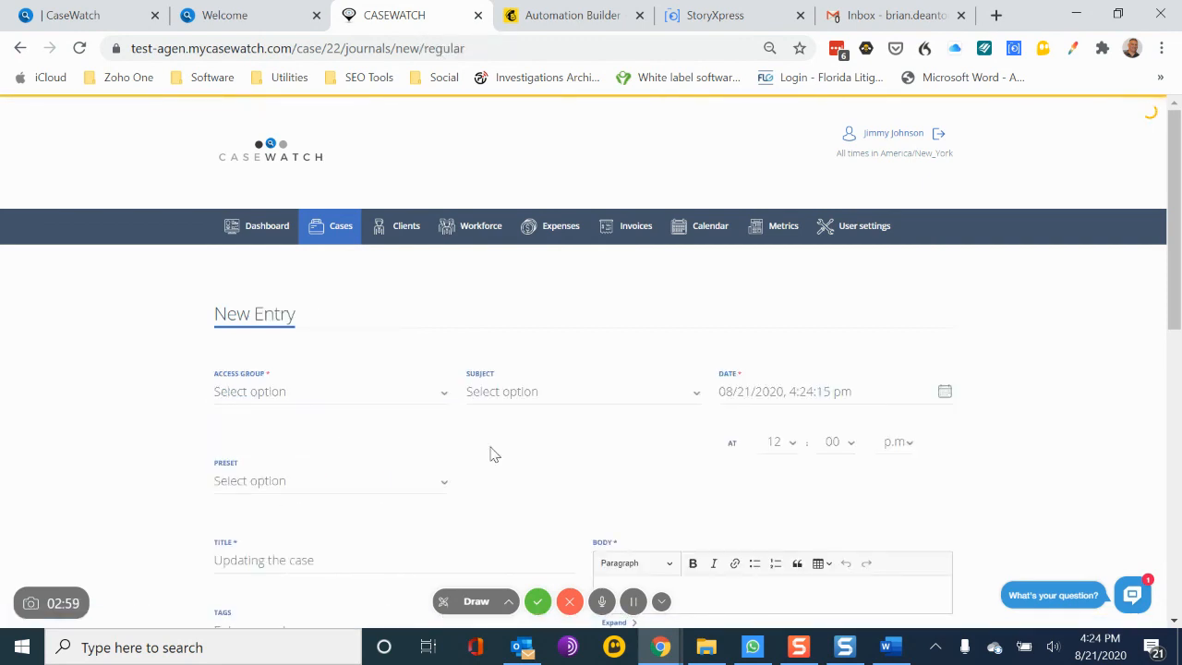
Step: Set the journal entry's access group to Public and select the first listed person as its subject
{"action": "left_click", "coordinate": [306, 391]}
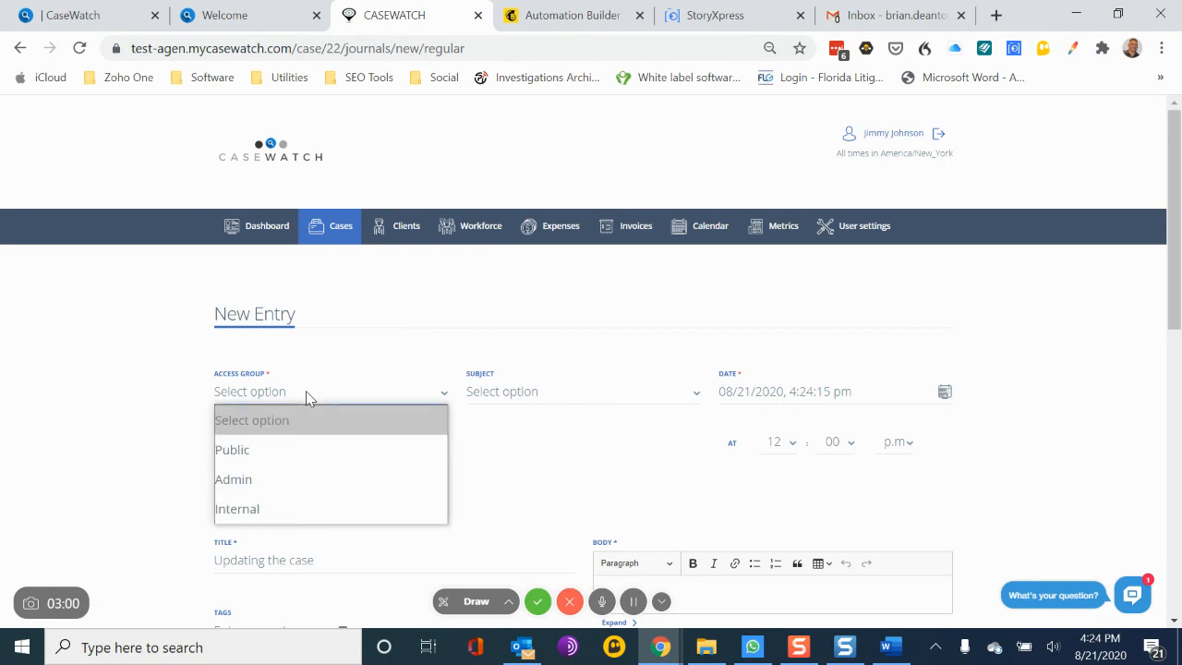
{"action": "left_click", "coordinate": [295, 449]}
{"action": "left_click", "coordinate": [536, 391]}
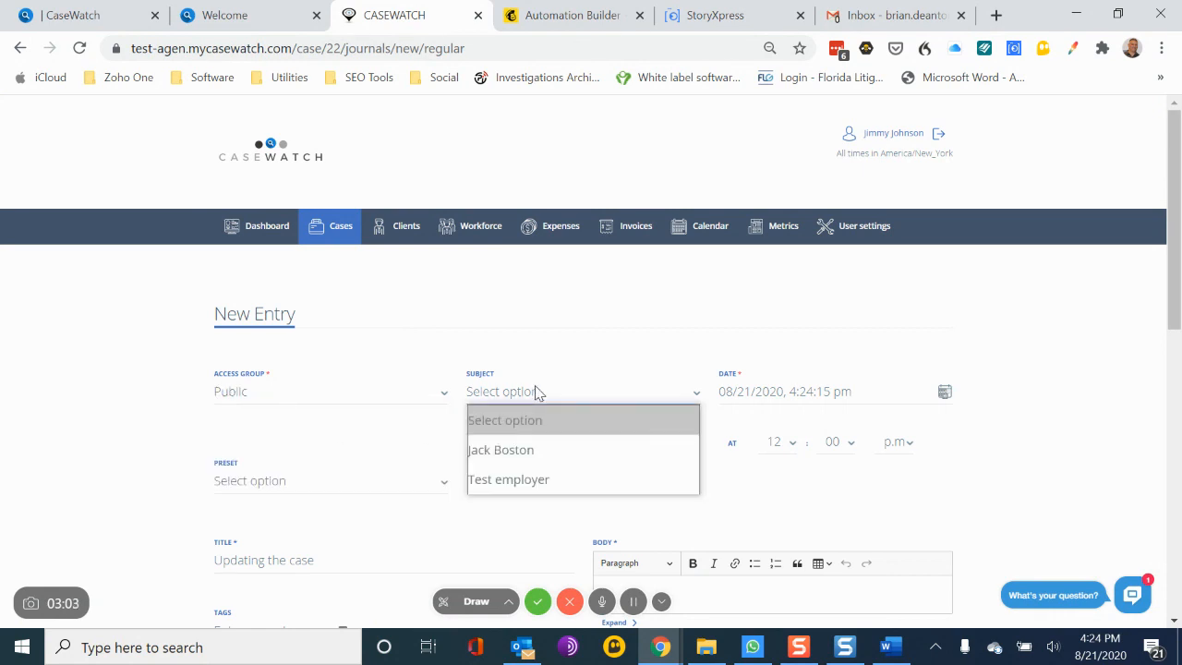
{"action": "left_click", "coordinate": [544, 457]}
{"action": "scroll", "coordinate": [435, 453], "scroll_direction": "down", "scroll_amount": 1}
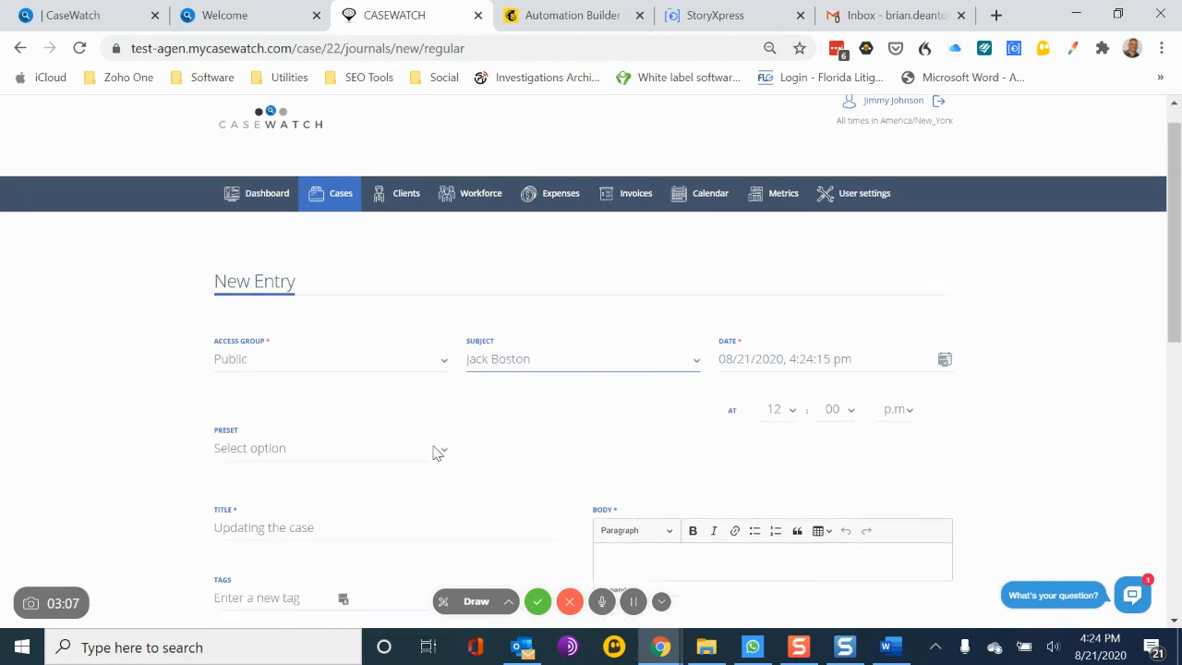
Step: Apply the "Prayer For Relief - Standard" preset to the new journal entry and submit it
{"action": "left_click", "coordinate": [403, 375]}
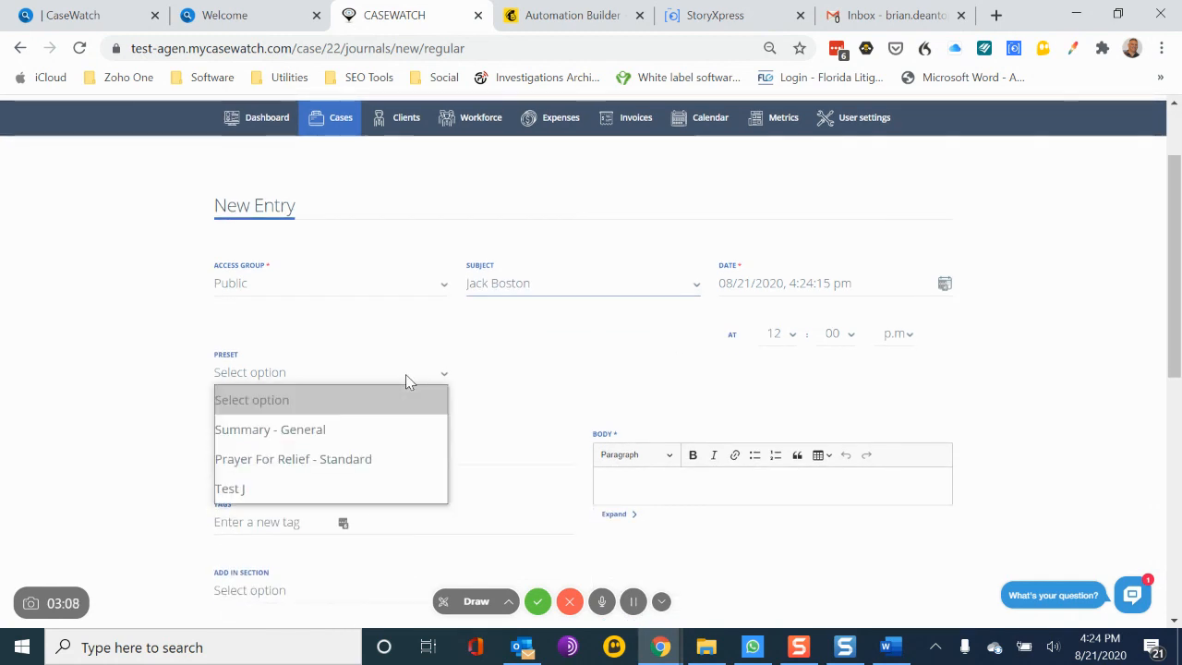
{"action": "left_click", "coordinate": [383, 461]}
{"action": "scroll", "coordinate": [831, 475], "scroll_direction": "down", "scroll_amount": 1}
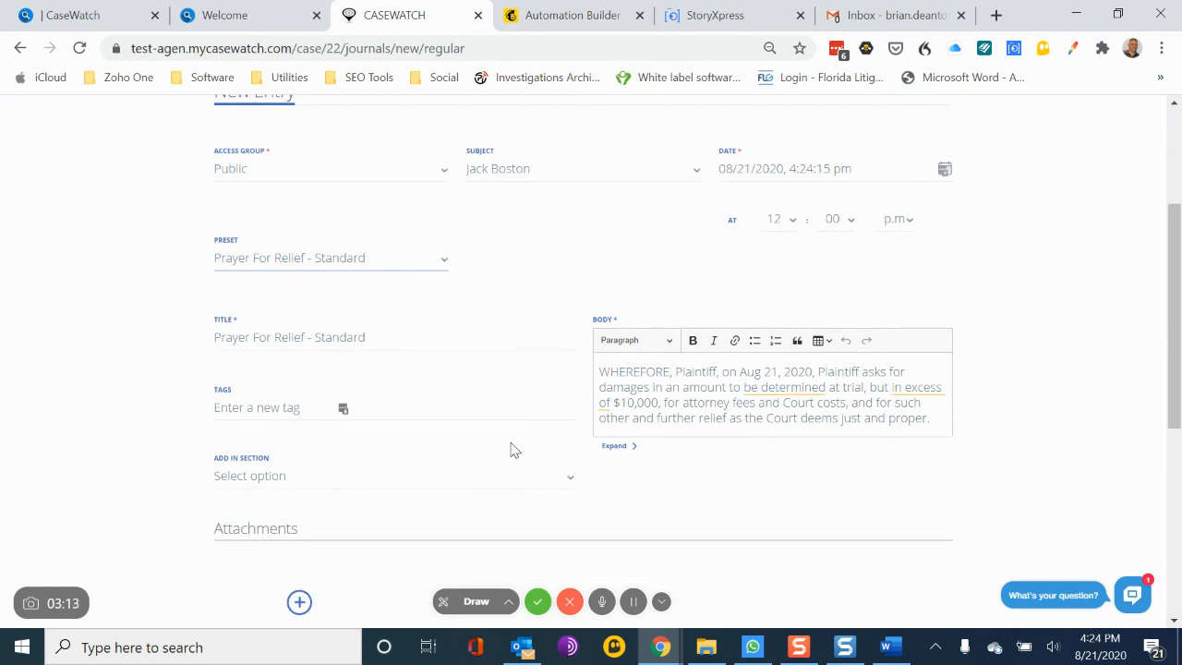
{"action": "scroll", "coordinate": [514, 450], "scroll_direction": "down", "scroll_amount": 2}
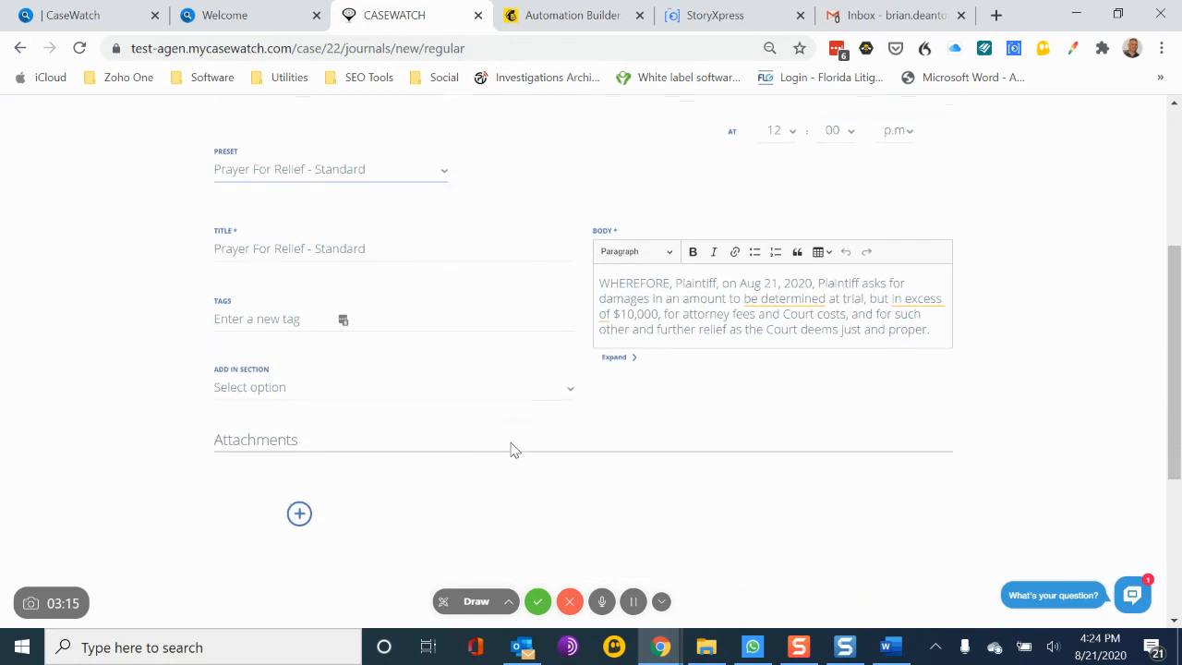
{"action": "scroll", "coordinate": [435, 453], "scroll_direction": "down", "scroll_amount": 3}
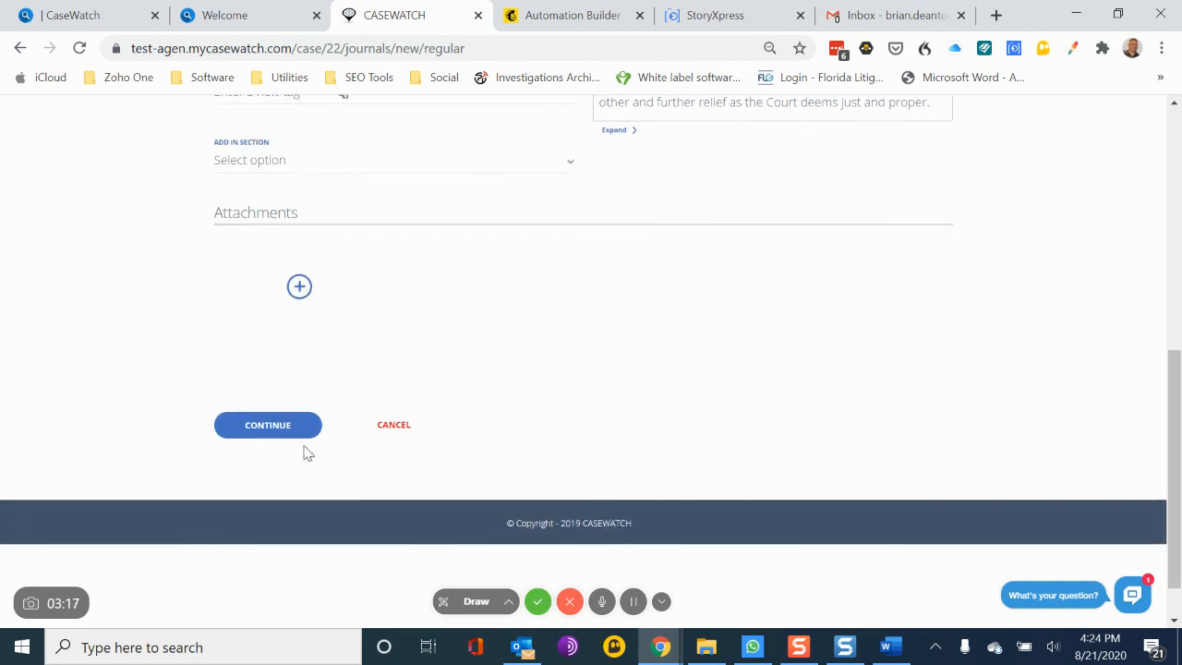
{"action": "left_click", "coordinate": [269, 428]}
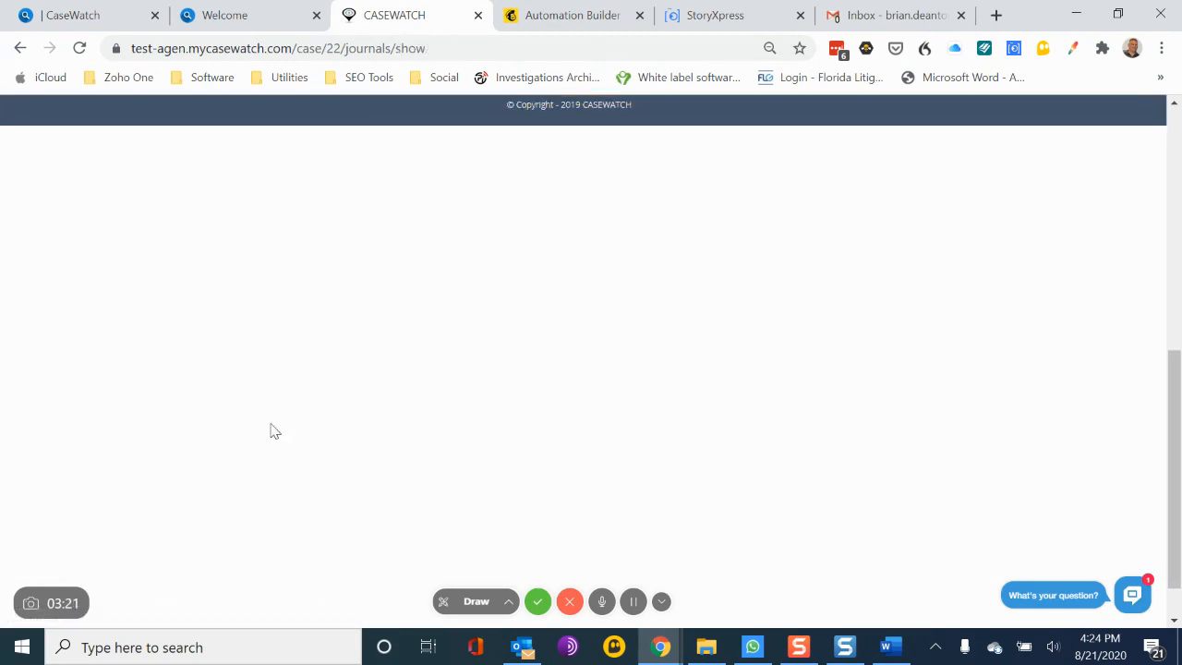
Step: Open the case's expenses and approve the Aug 21, 2020 entry containing the Surveillance work hours and mileage
{"action": "scroll", "coordinate": [271, 430], "scroll_direction": "down", "scroll_amount": 2}
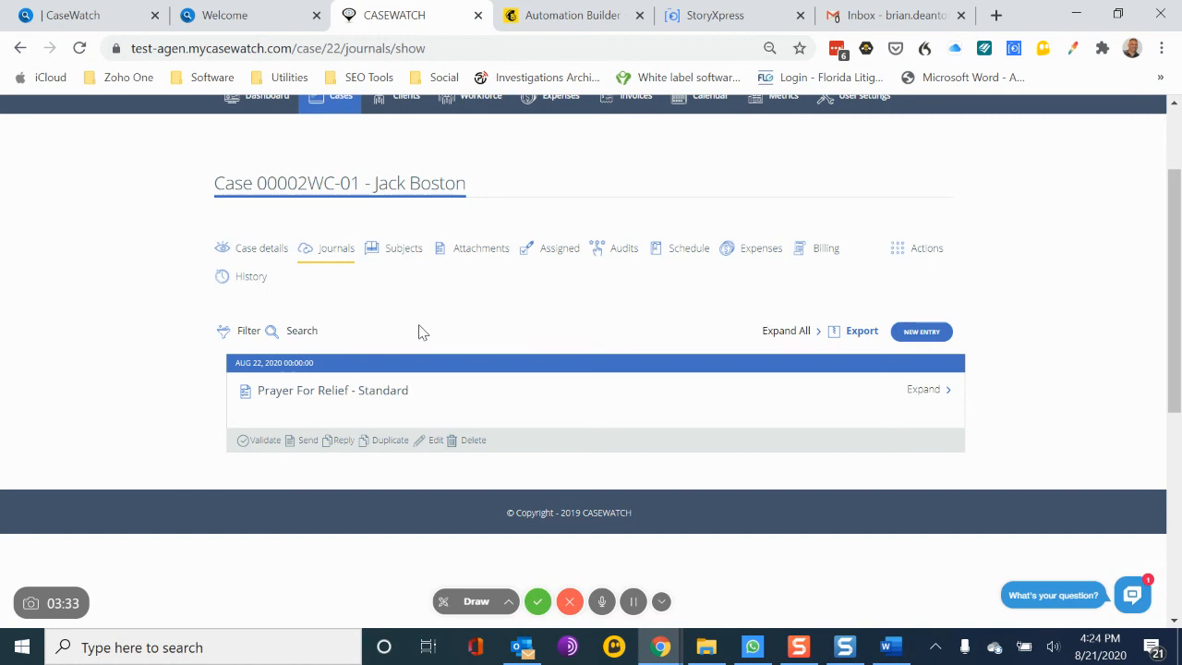
{"action": "left_click", "coordinate": [756, 251]}
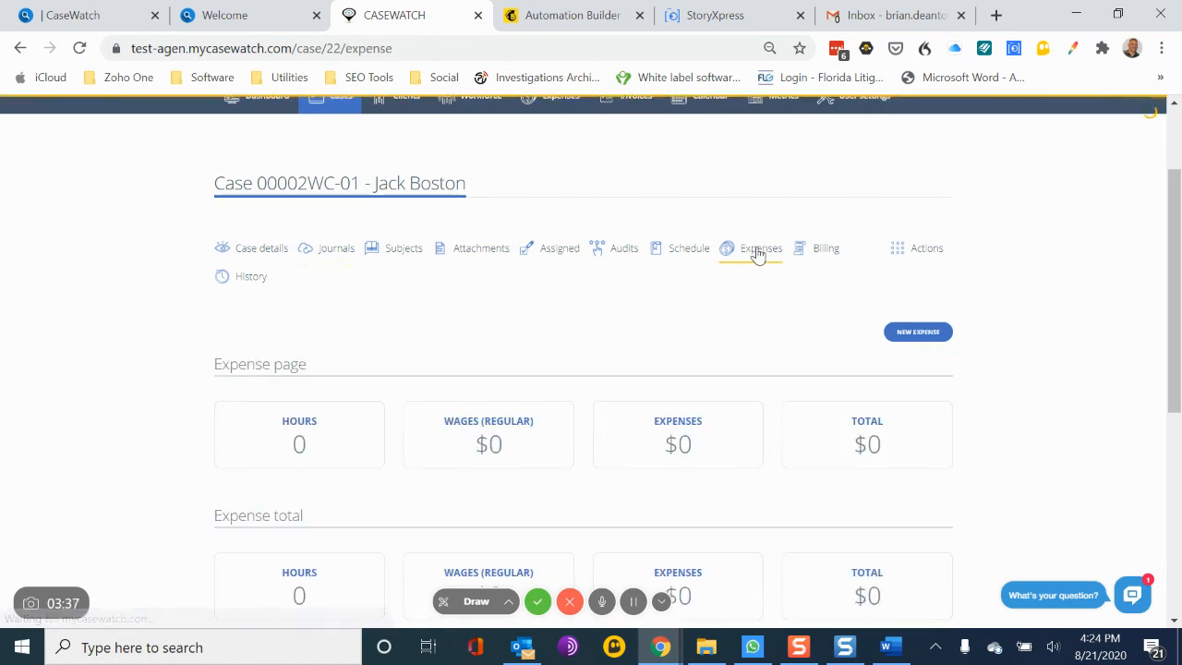
{"action": "scroll", "coordinate": [756, 254], "scroll_direction": "down", "scroll_amount": 2}
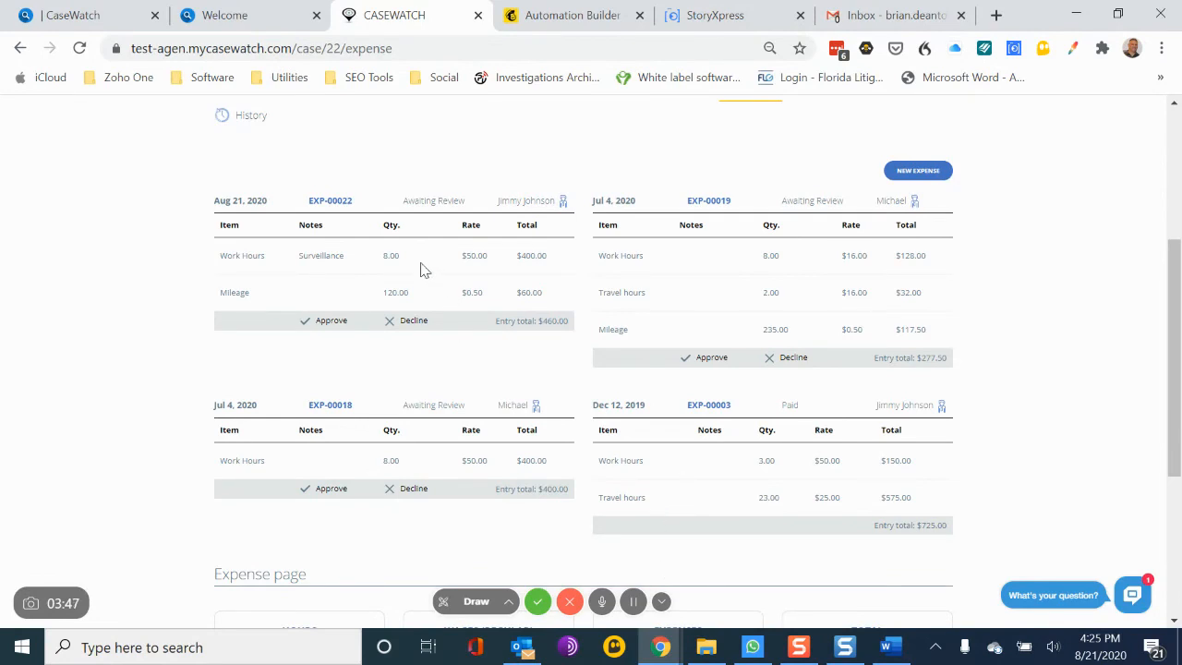
{"action": "left_click", "coordinate": [330, 325]}
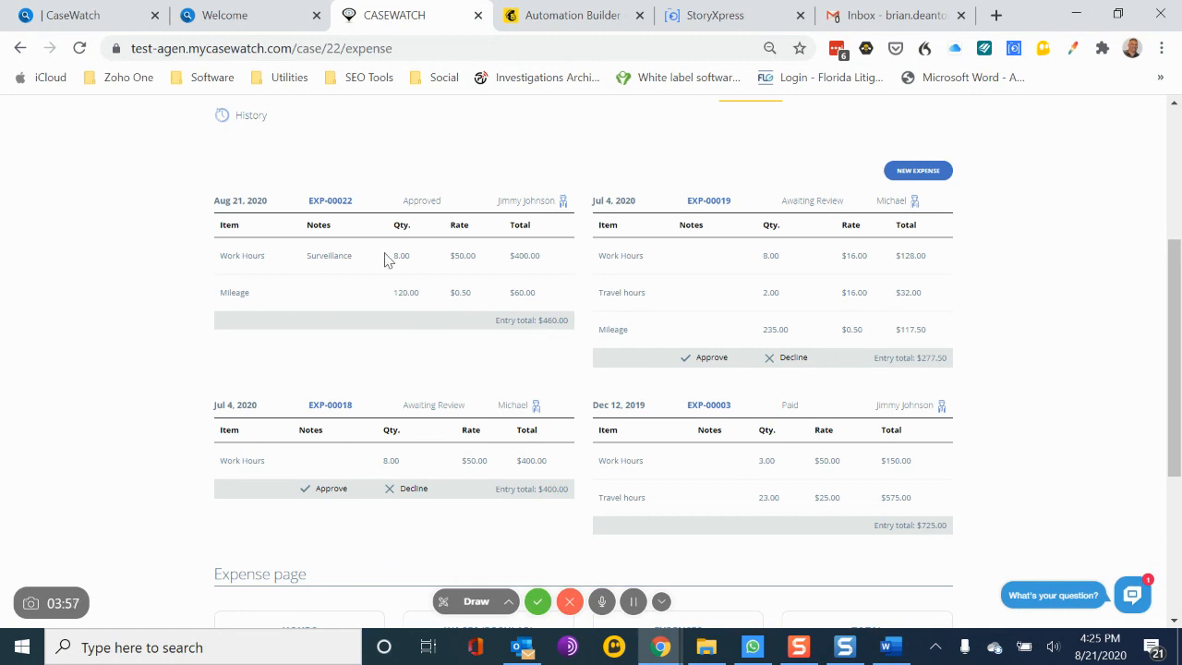
Step: Open the details of the Aug 21, 2020 expense entry and review its time items, expense items and totals
{"action": "left_click", "coordinate": [332, 204]}
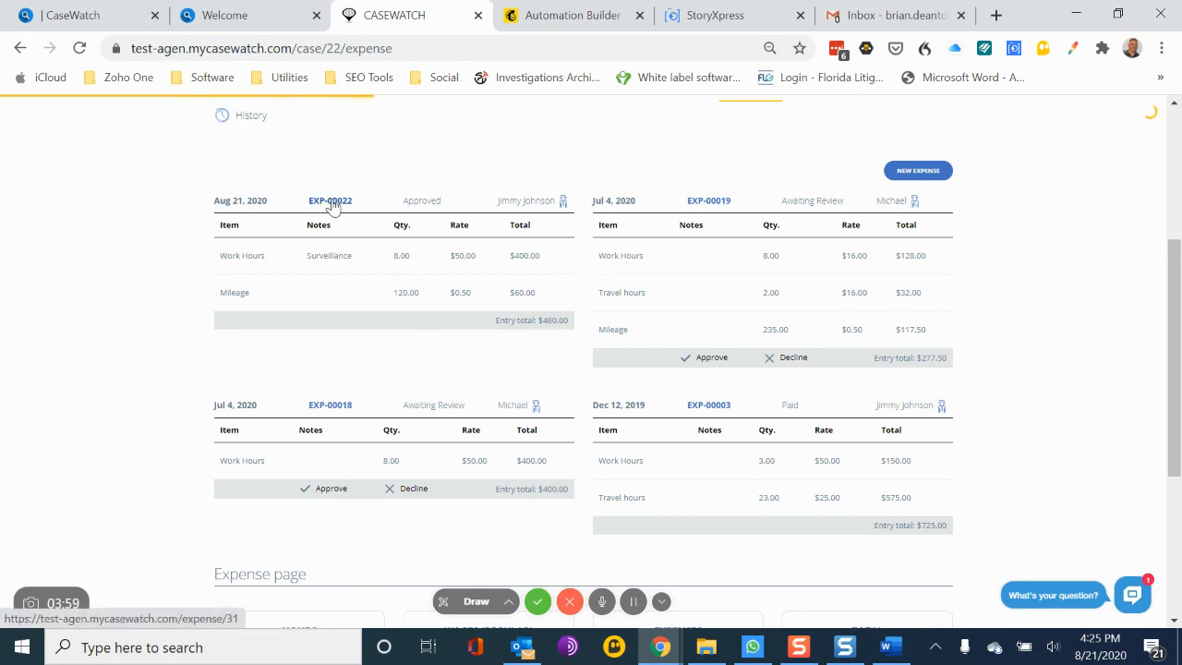
{"action": "scroll", "coordinate": [997, 395], "scroll_direction": "down", "scroll_amount": 3}
{"action": "scroll", "coordinate": [995, 391], "scroll_direction": "up", "scroll_amount": 6}
{"action": "scroll", "coordinate": [997, 395], "scroll_direction": "down", "scroll_amount": 2}
{"action": "scroll", "coordinate": [997, 395], "scroll_direction": "down", "scroll_amount": 2}
{"action": "scroll", "coordinate": [997, 395], "scroll_direction": "up", "scroll_amount": 2}
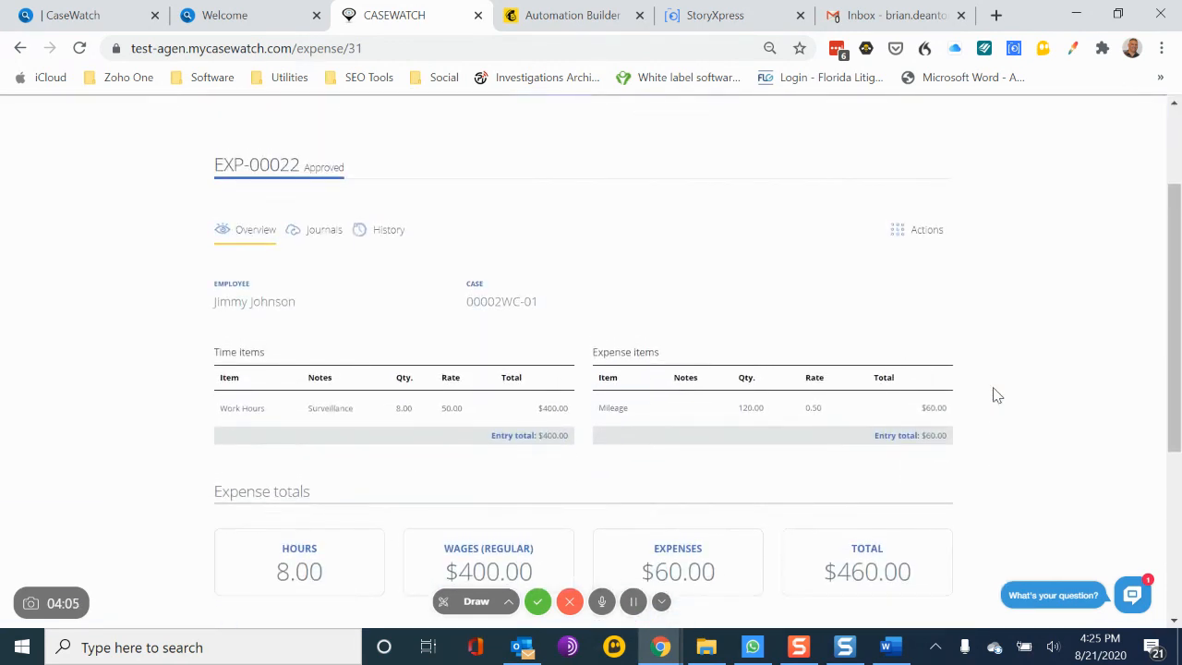